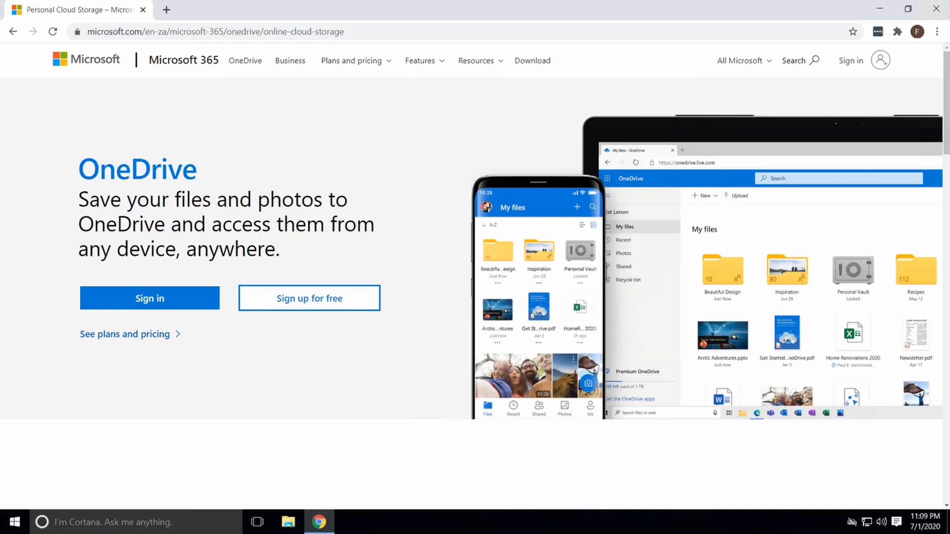
left_click(348, 33)
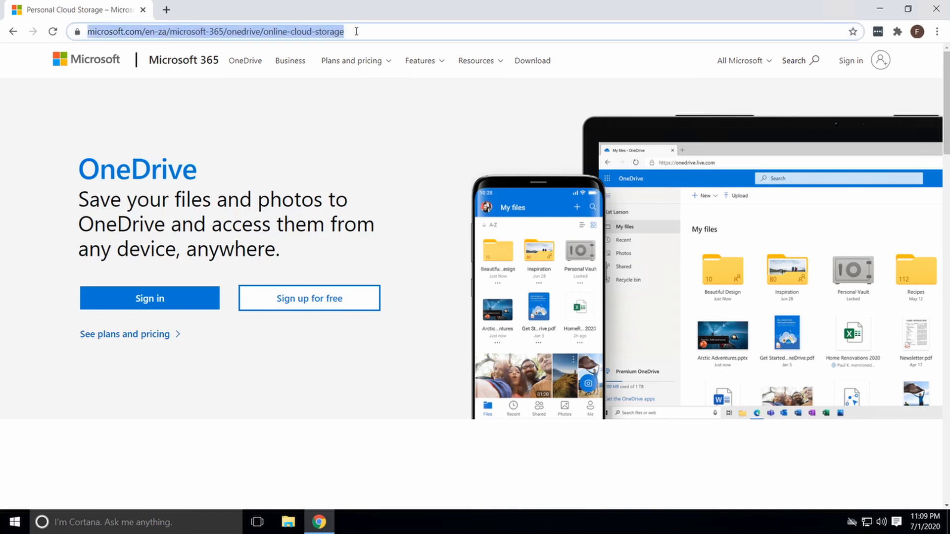
type("live")
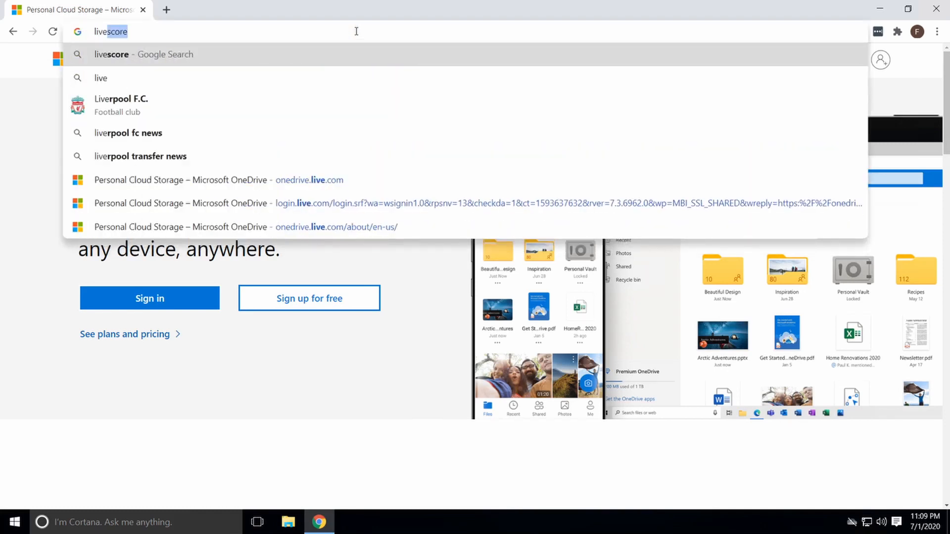
key("BackSpace")
key("BackSpace")
key("BackSpace")
key("BackSpace")
key("BackSpace")
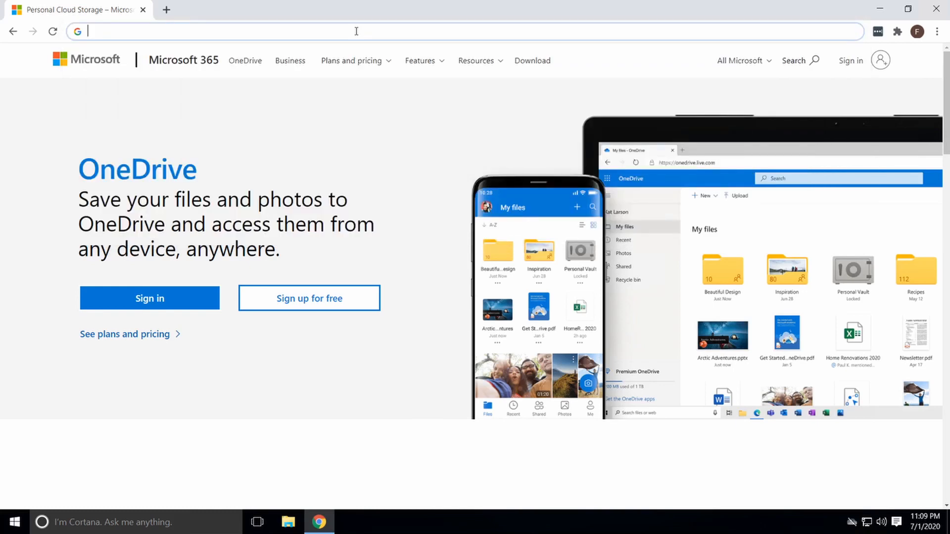
- Open the Google home page and search for "onedrive"
type("google")
key("Return")
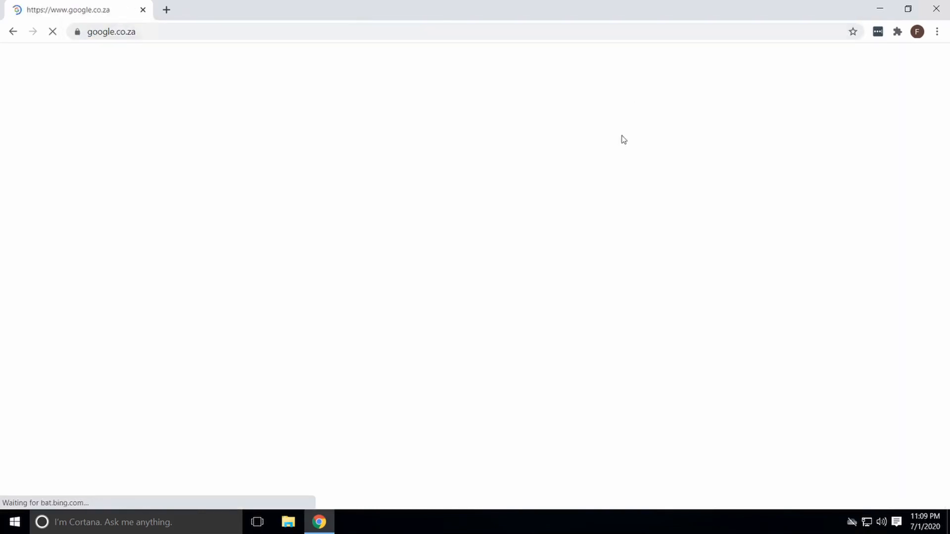
left_click(393, 225)
type("on")
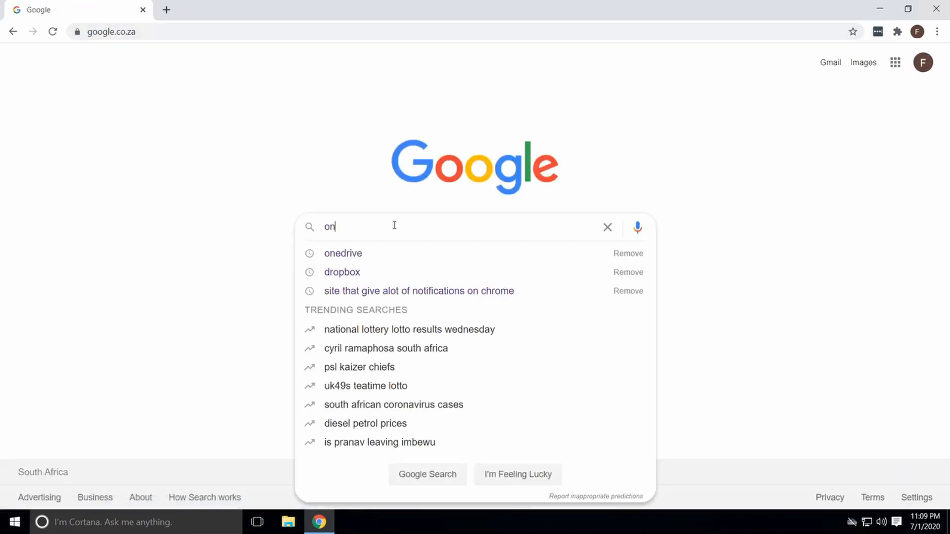
type("edrive")
key("Return")
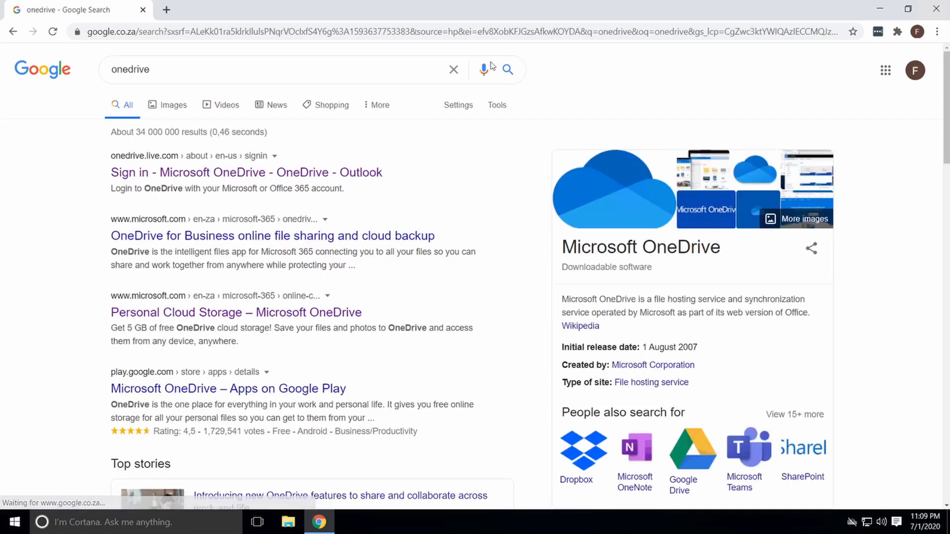
- Open the OneDrive sign-in search result, choose to create an account, and switch the site to South Africa - English
left_click(181, 176)
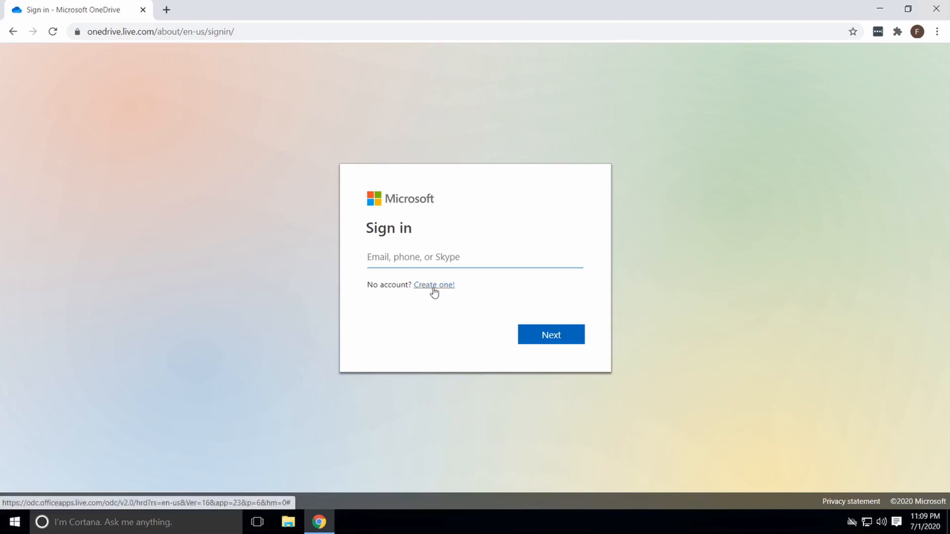
left_click(433, 288)
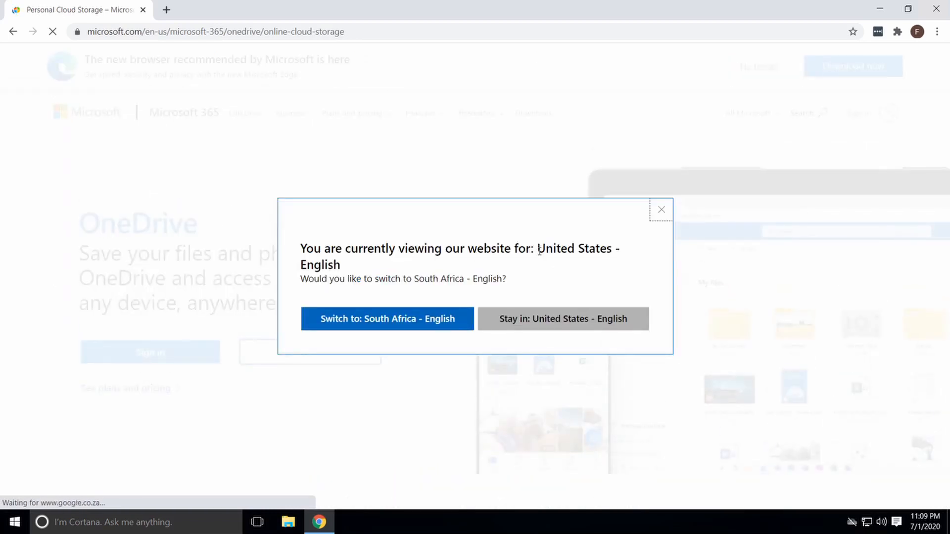
left_click(377, 321)
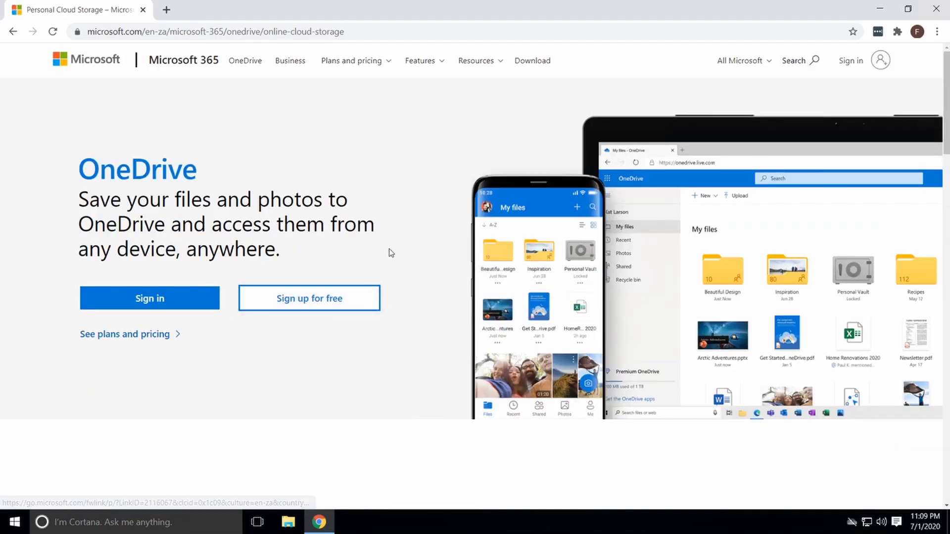
- Start the free OneDrive sign-up and submit the e-mail address for the new Microsoft account
left_click(324, 303)
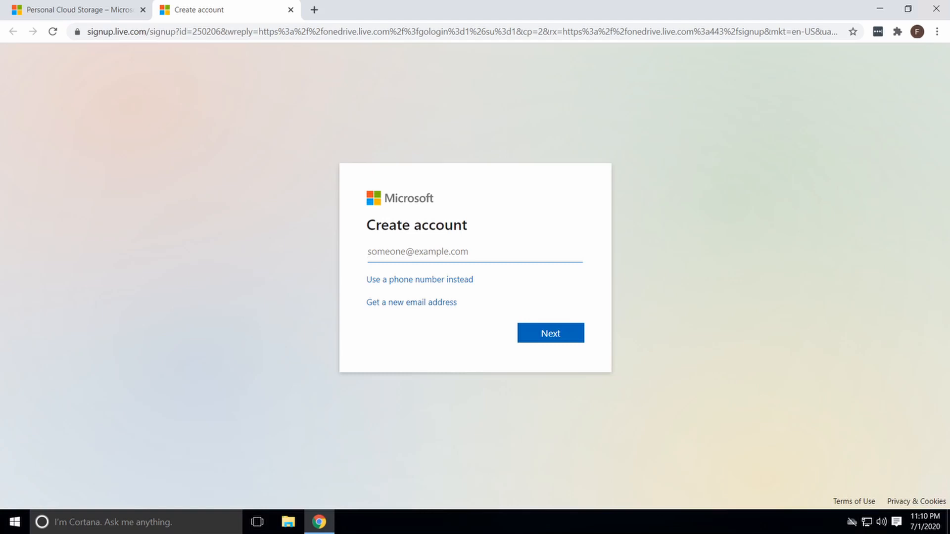
key("ctrl+v")
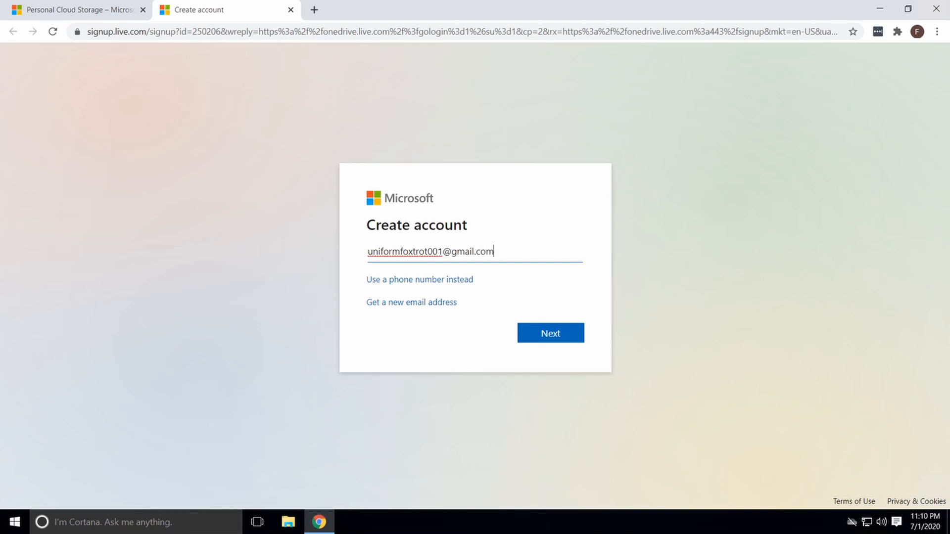
left_click(546, 330)
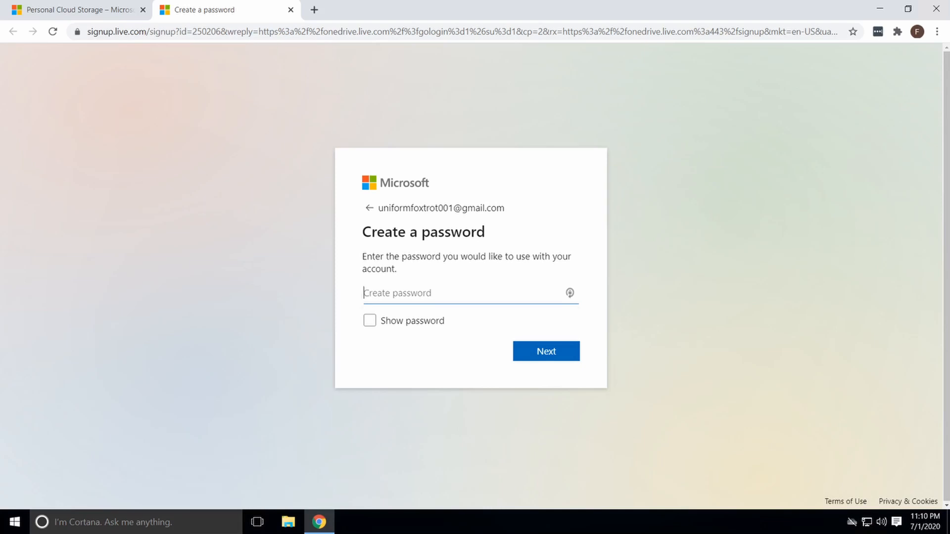
- Enter and submit the new account's password, and decline to ever save it in the browser
key("ctrl+v")
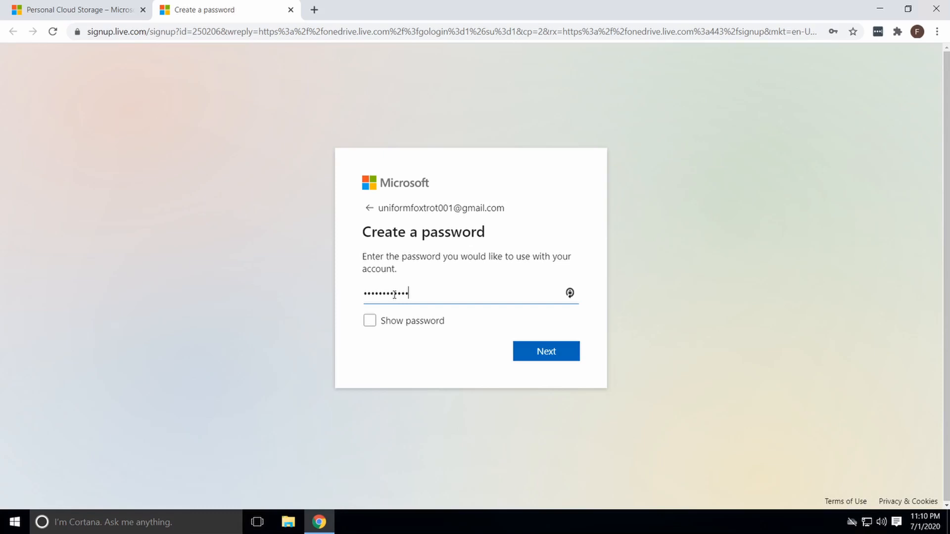
left_click(545, 353)
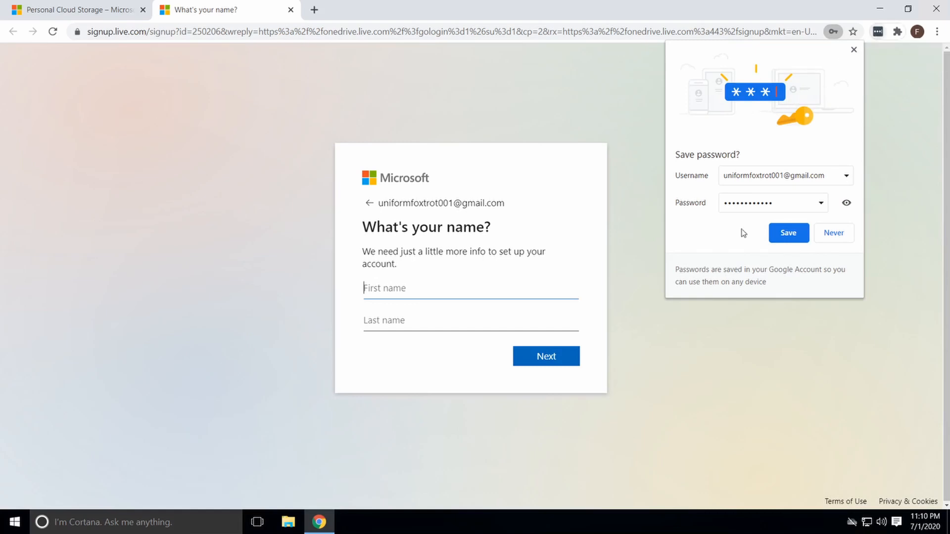
left_click(834, 233)
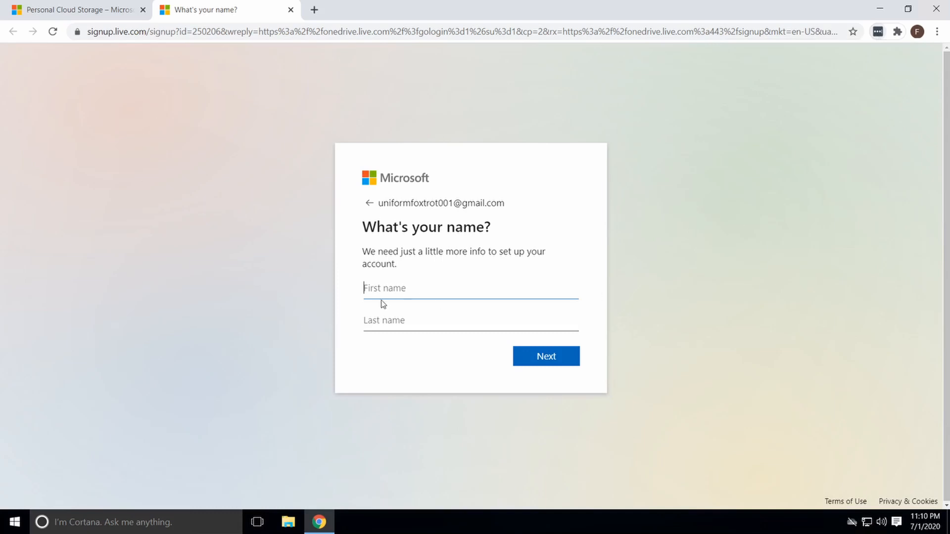
- Enter the account holder's first and last name and submit them
type("Foxtrot")
key("Tab")
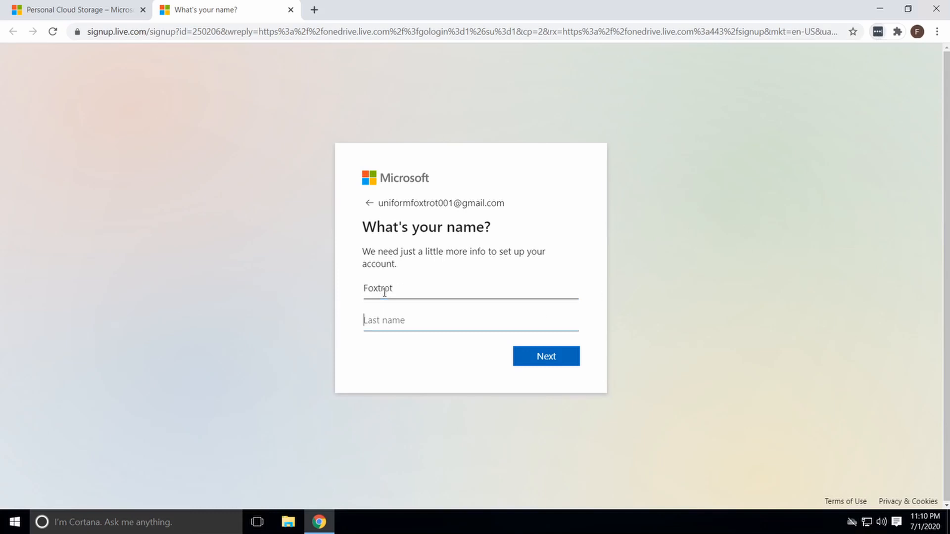
type("Uniform")
left_click(546, 358)
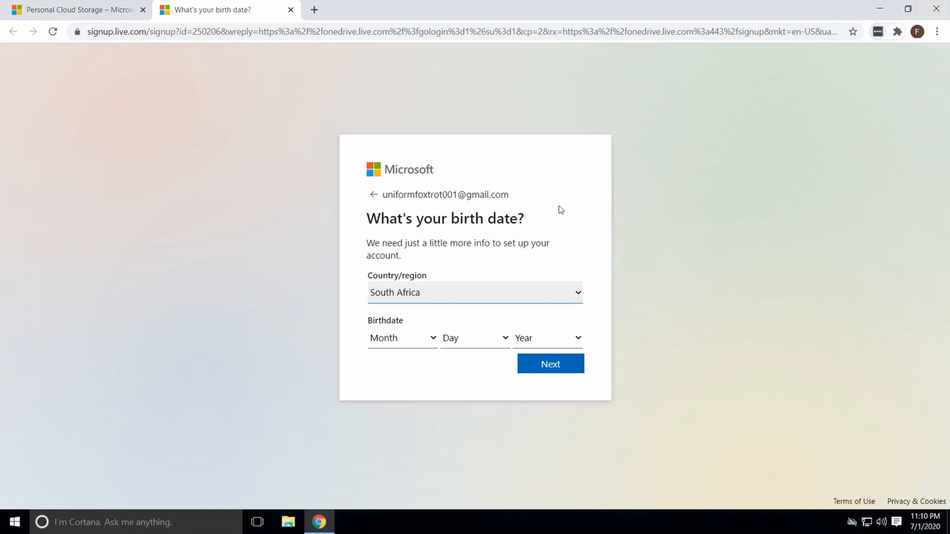
- Select the month, day and year of the account holder's birth date and submit the form
left_click(431, 341)
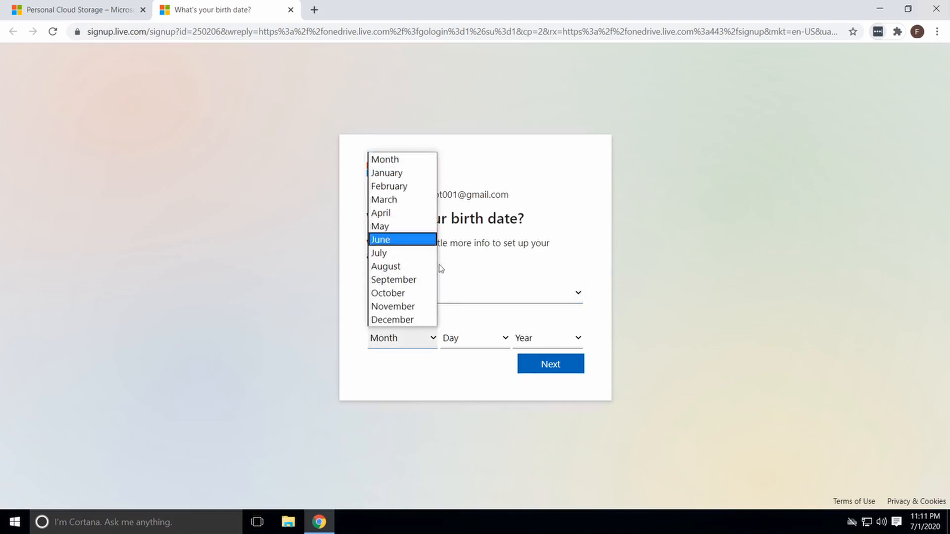
left_click(390, 241)
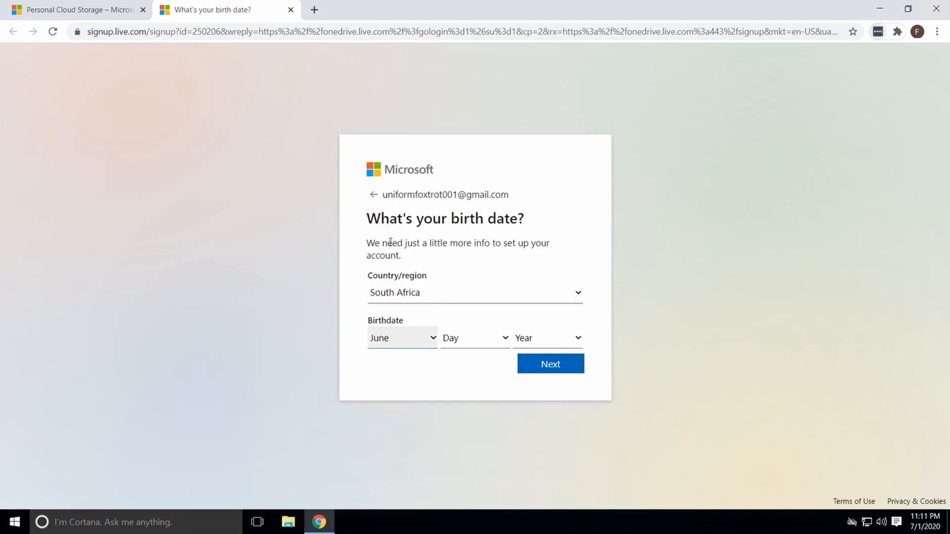
left_click(473, 340)
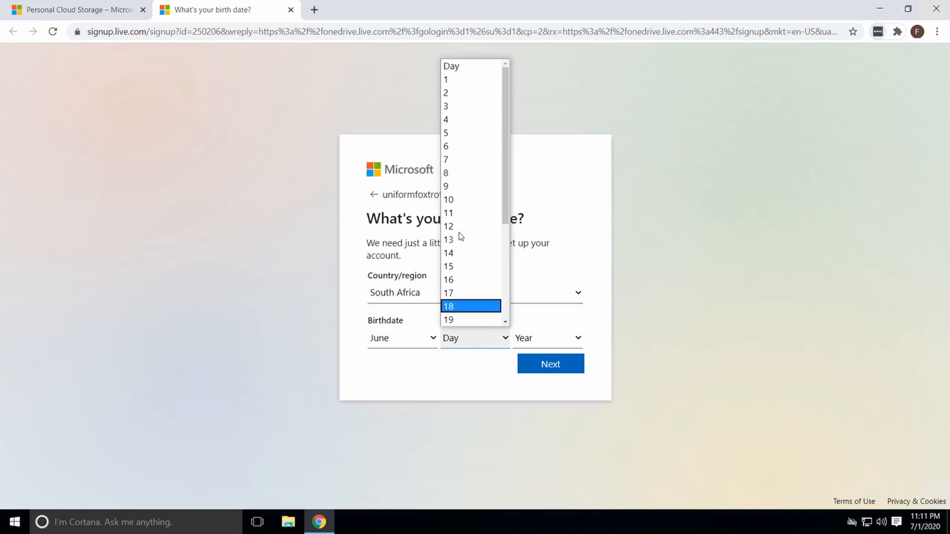
left_click(454, 147)
left_click(542, 341)
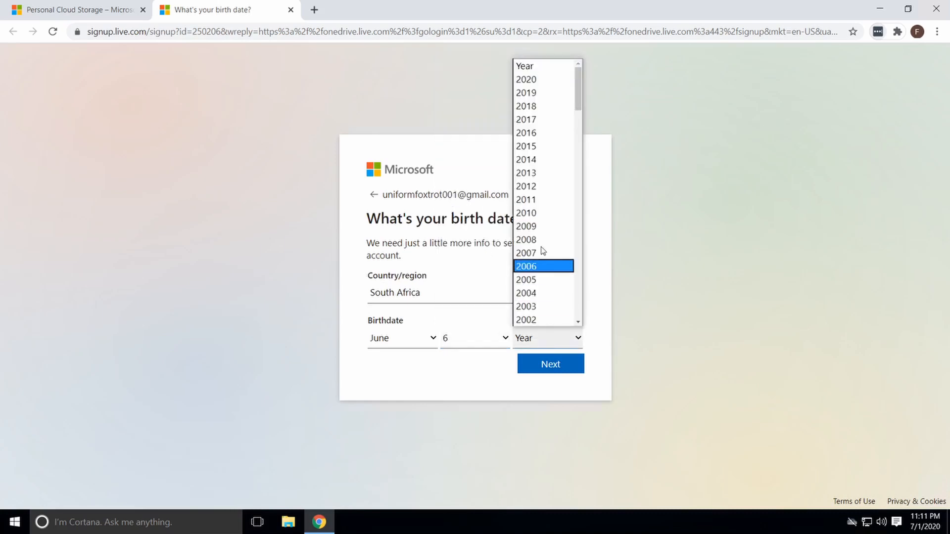
scroll(543, 247, "down", 17)
scroll(544, 260, "up", 7)
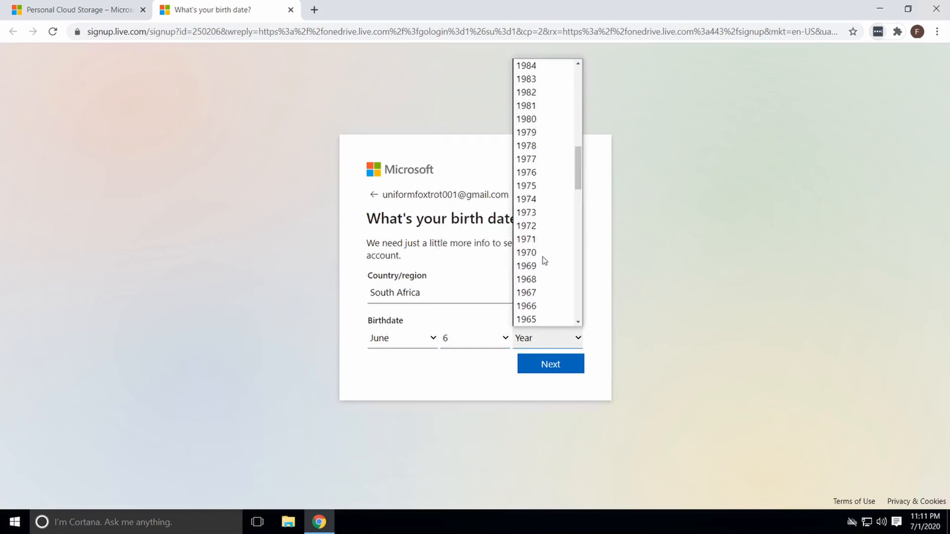
scroll(544, 260, "up", 3)
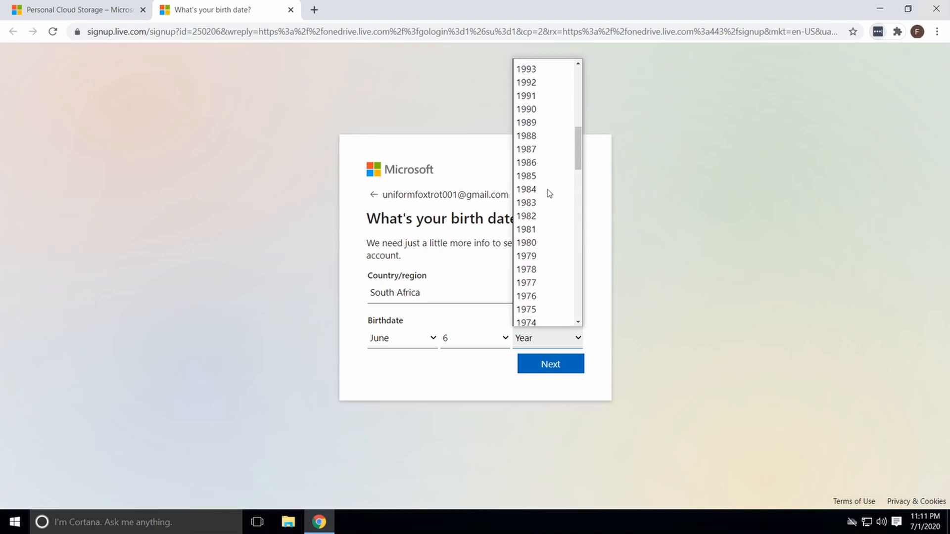
left_click(548, 163)
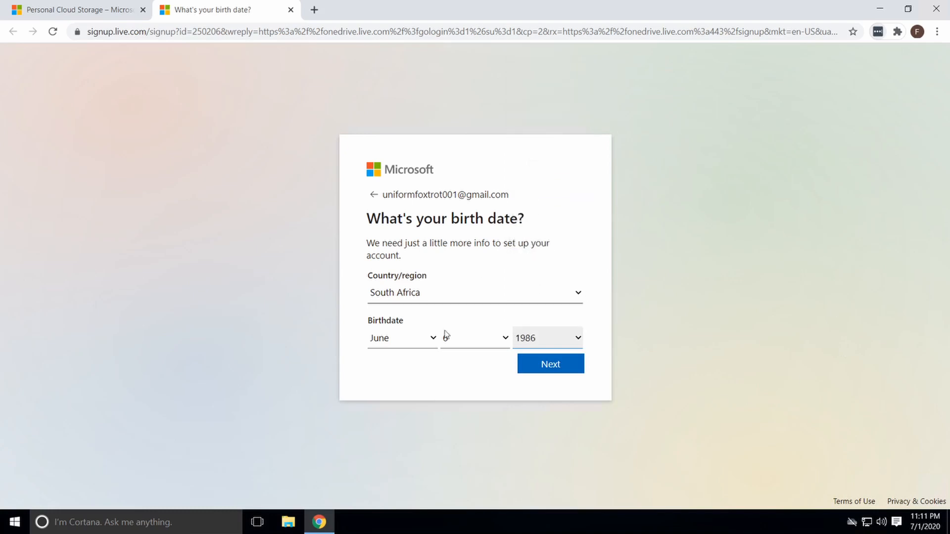
left_click(557, 367)
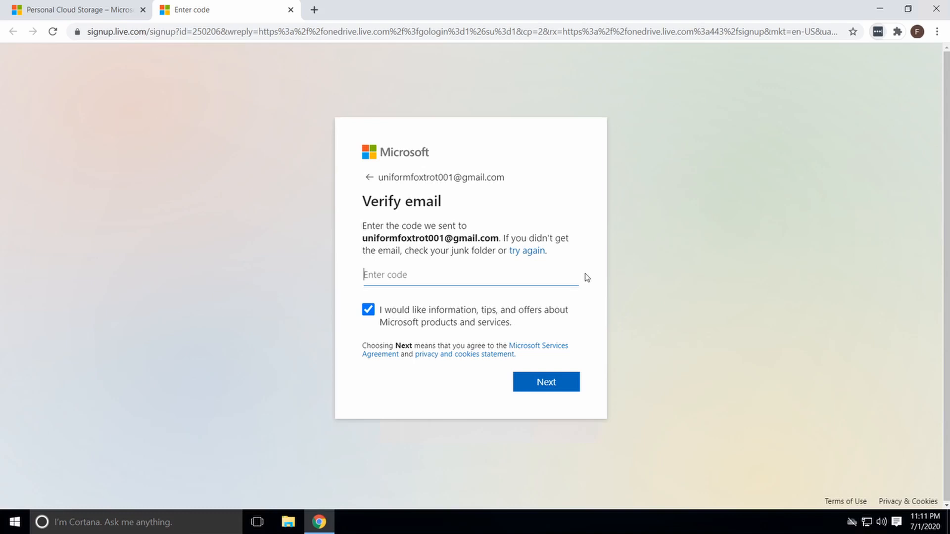
- Open Gmail in a new browser tab and copy the security code from the Microsoft account verification e-mail
left_click(314, 10)
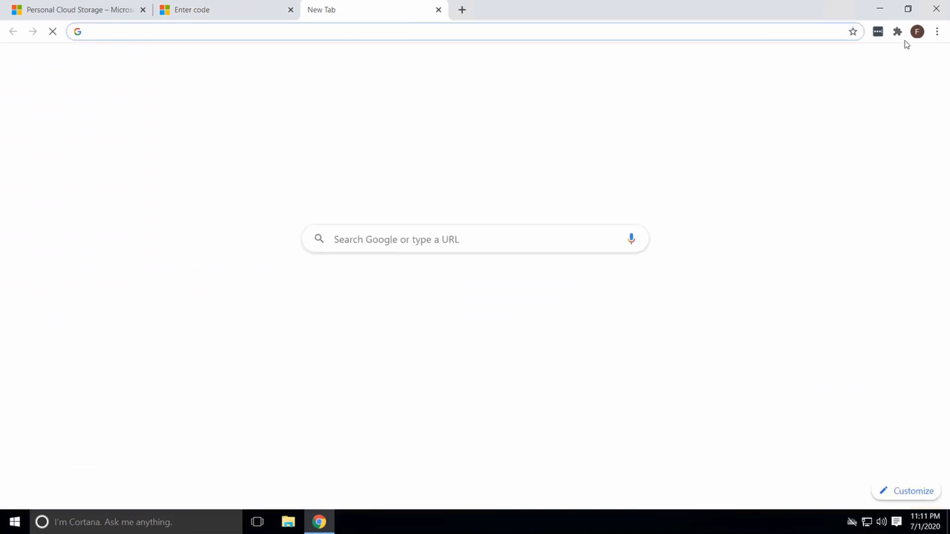
left_click(835, 62)
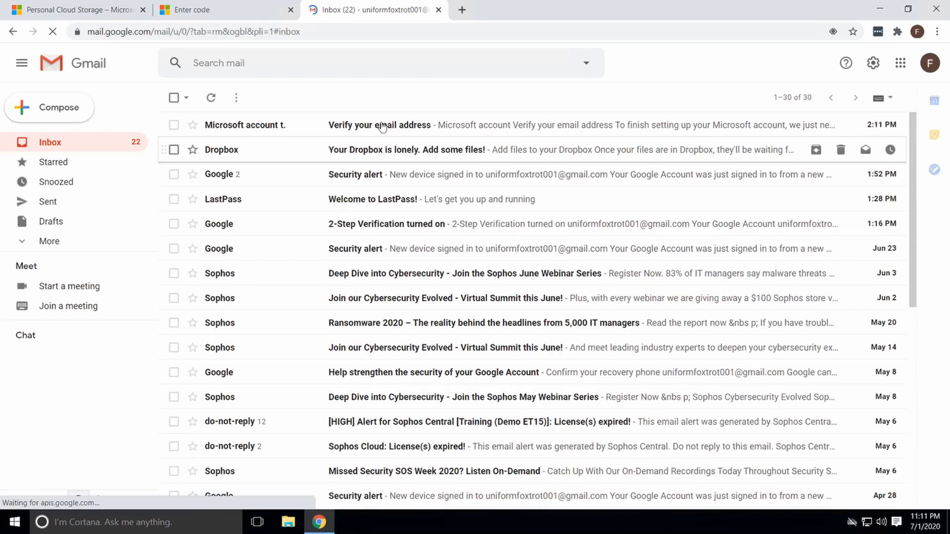
left_click(241, 129)
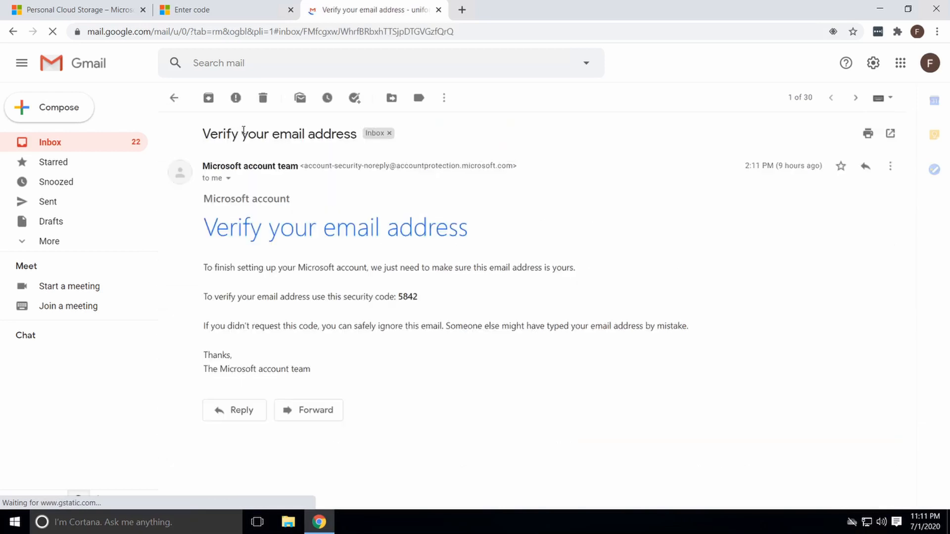
double_click(413, 297)
key("ctrl+c")
- Return to the account sign-up page, paste the e-mail verification code and submit it
left_click(226, 6)
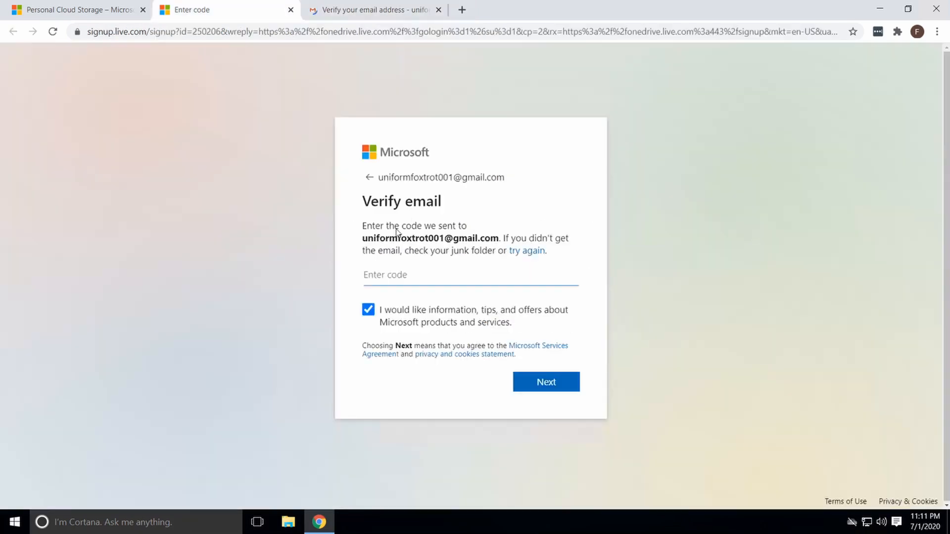
left_click(399, 277)
key("ctrl+v")
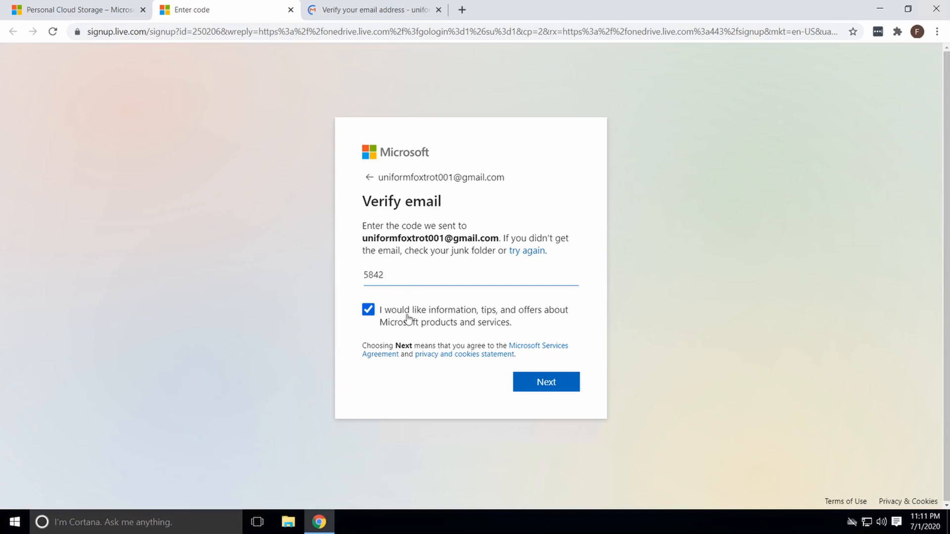
left_click(542, 383)
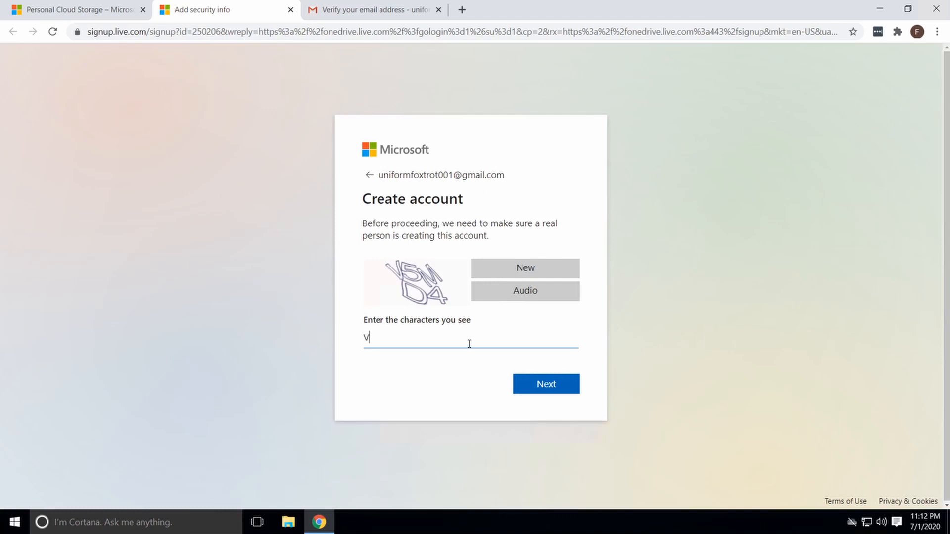
- Complete the real-person check by entering the characters shown in the picture and submit them
type("5MD4")
left_click(547, 393)
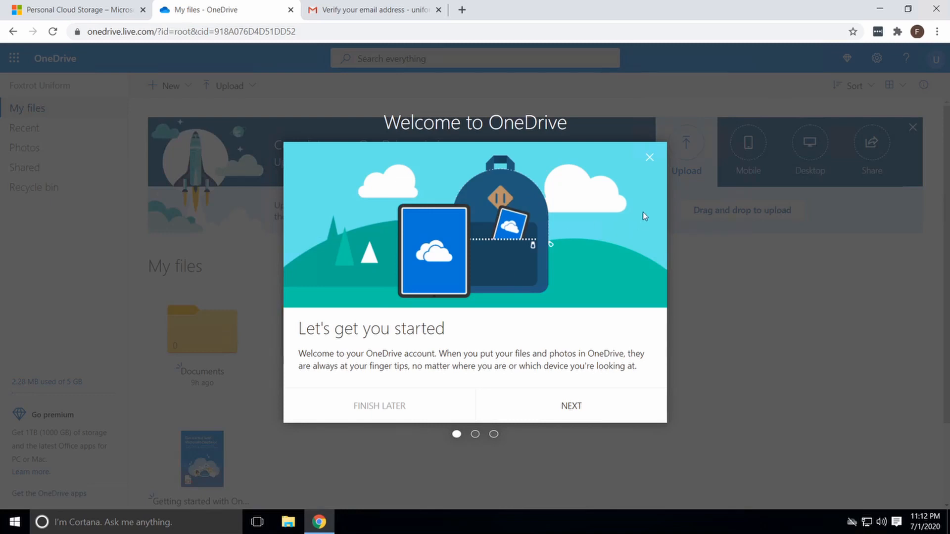
- Go through the OneDrive welcome introduction to its end and dismiss the Microsoft 365 Personal premium offer
left_click(576, 416)
left_click(573, 409)
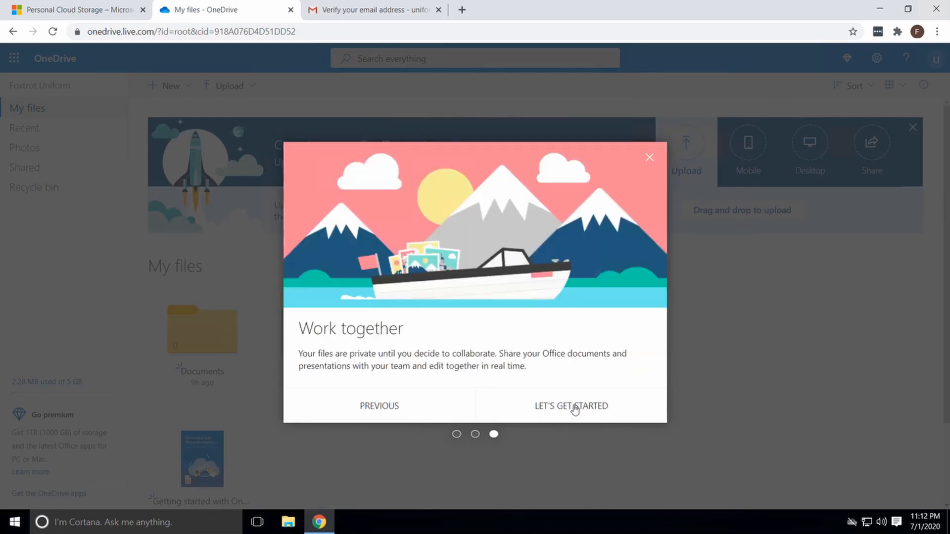
left_click(575, 407)
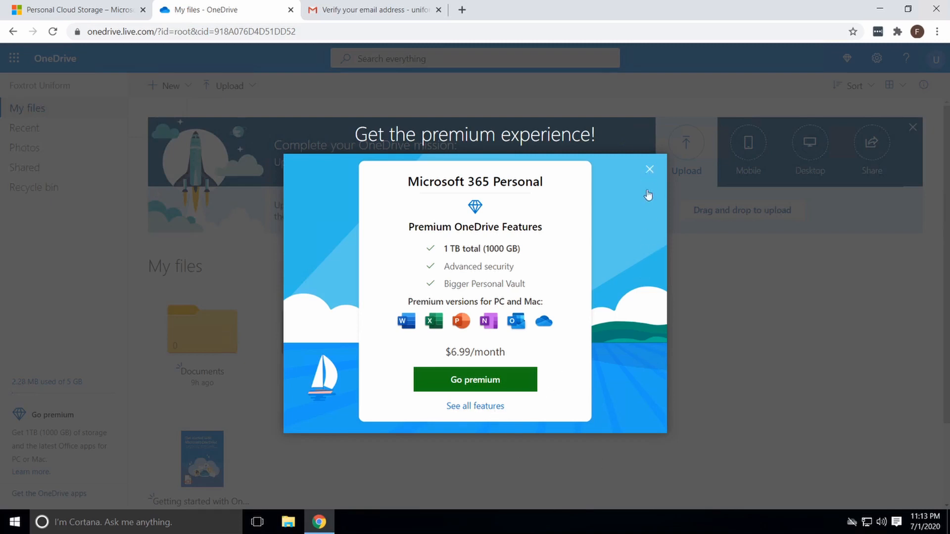
left_click(648, 170)
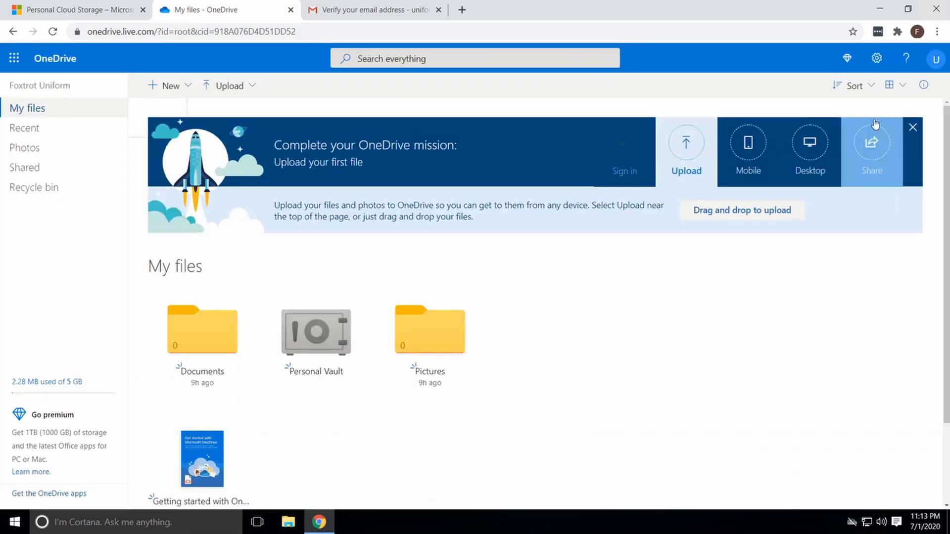
- Download the OneDrive for Windows installer from the OneDrive apps page, switching the website to South Africa - English
left_click(876, 58)
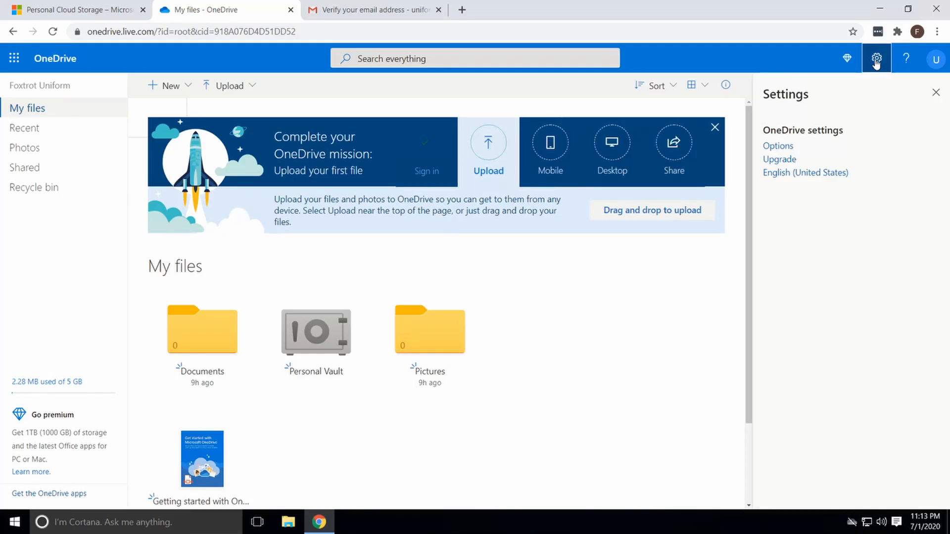
left_click(875, 59)
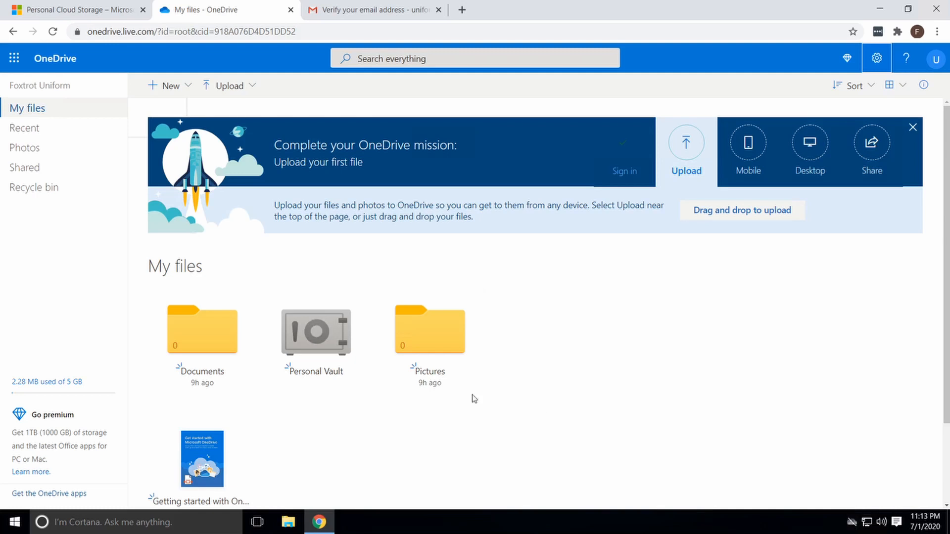
left_click(46, 494)
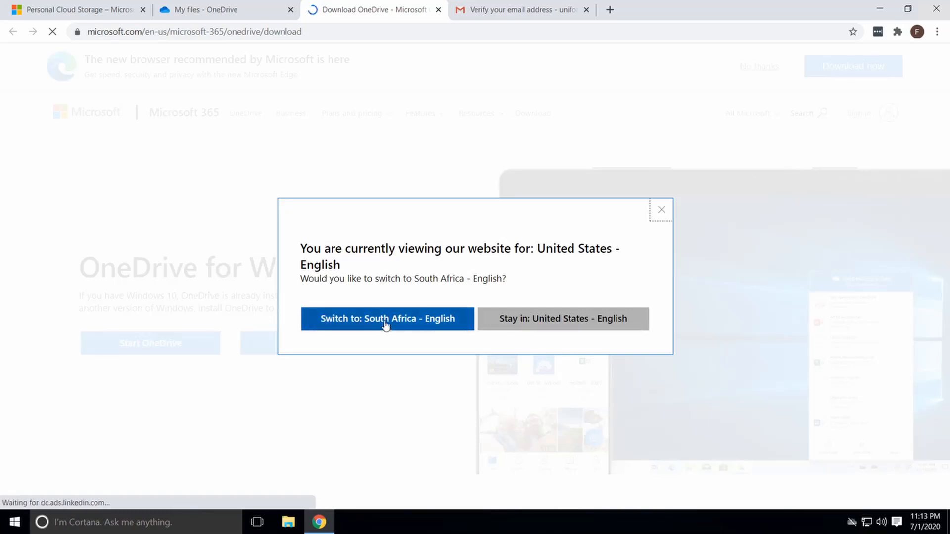
left_click(385, 321)
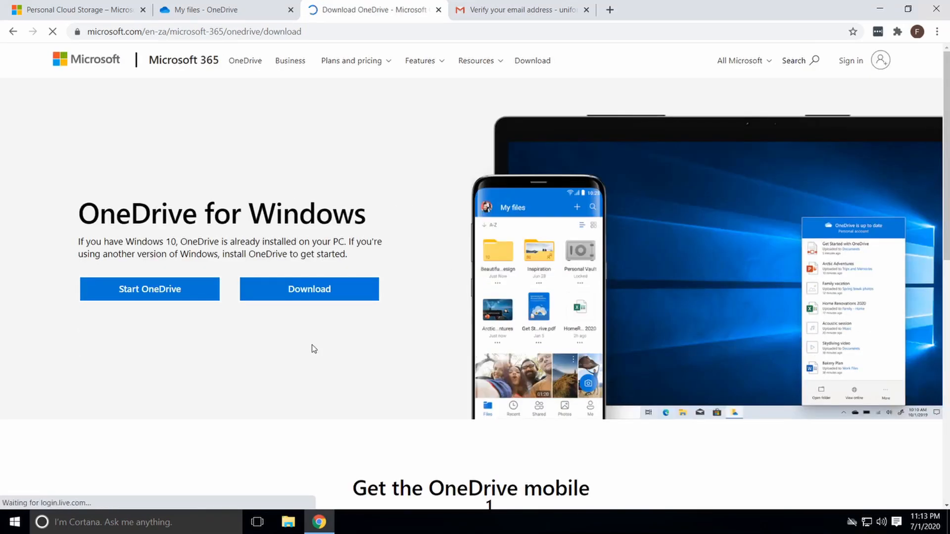
left_click(311, 297)
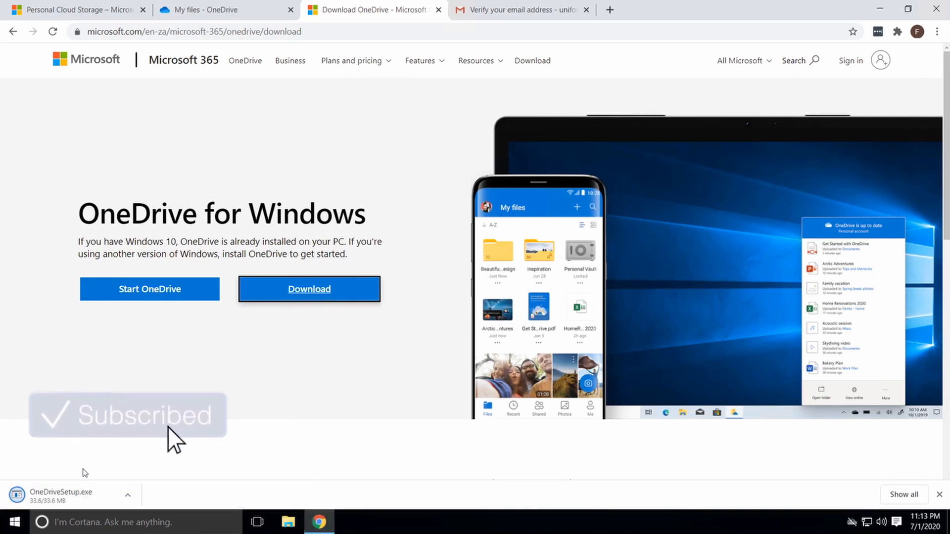
- Try to install OneDrive from the downloaded OneDriveSetup.exe, allowing it to make changes to the PC
left_click(69, 499)
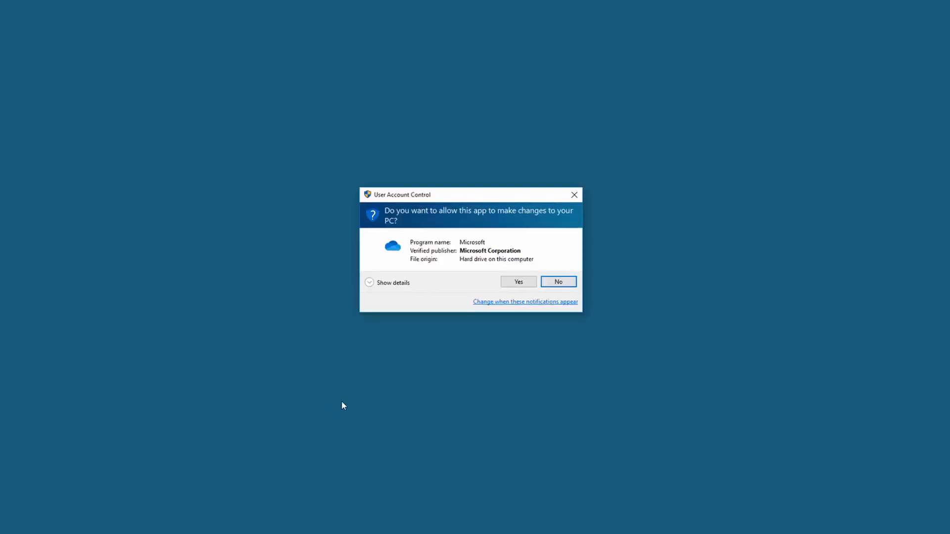
left_click(519, 281)
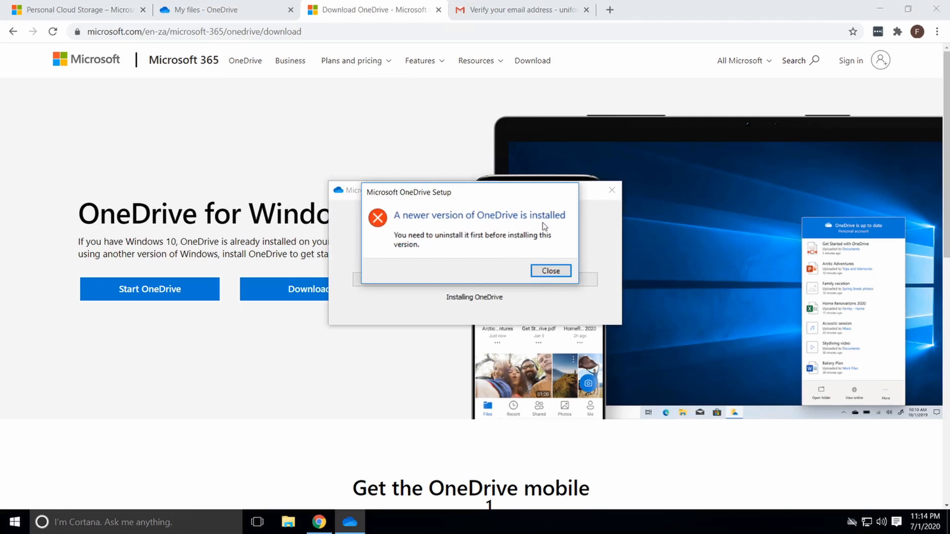
left_click(545, 272)
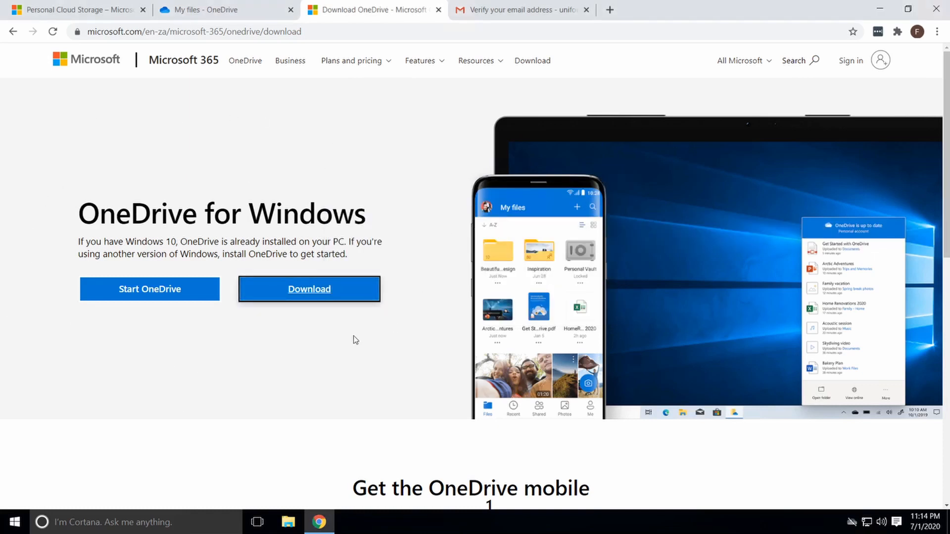
- Sign in to the OneDrive desktop app with the account's e-mail address and password
left_click(852, 523)
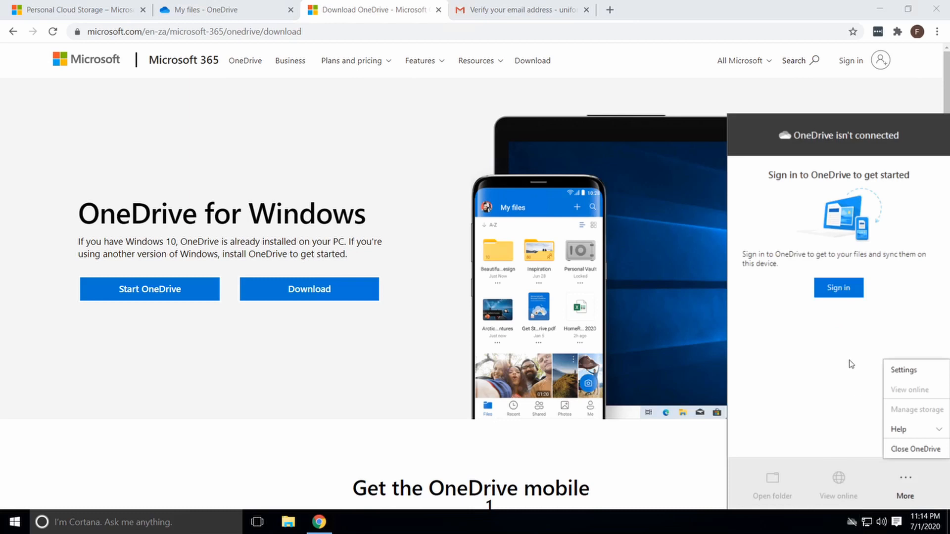
left_click(837, 288)
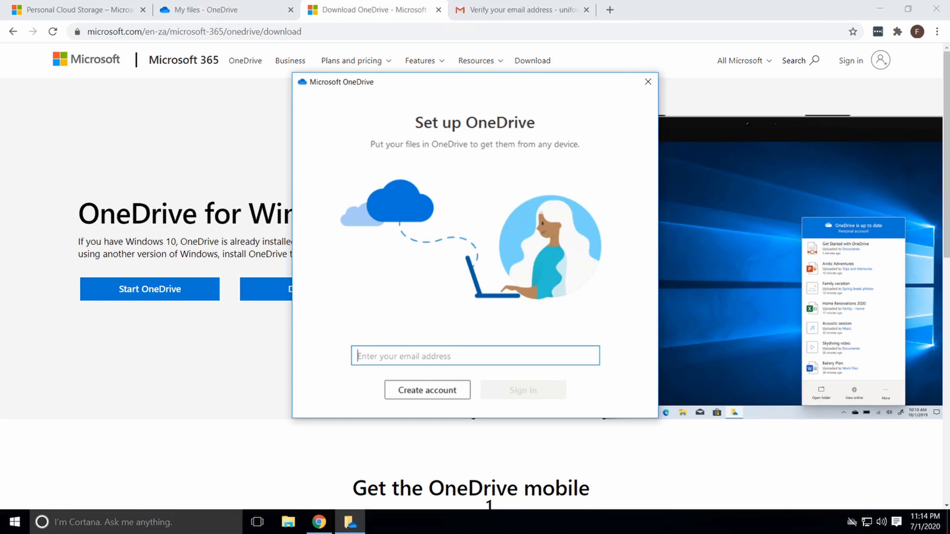
key("ctrl+v")
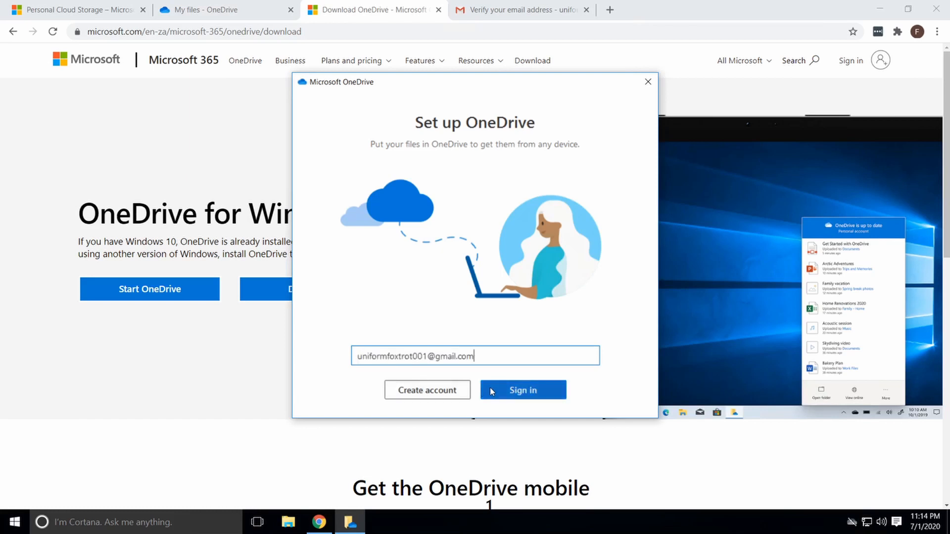
left_click(513, 396)
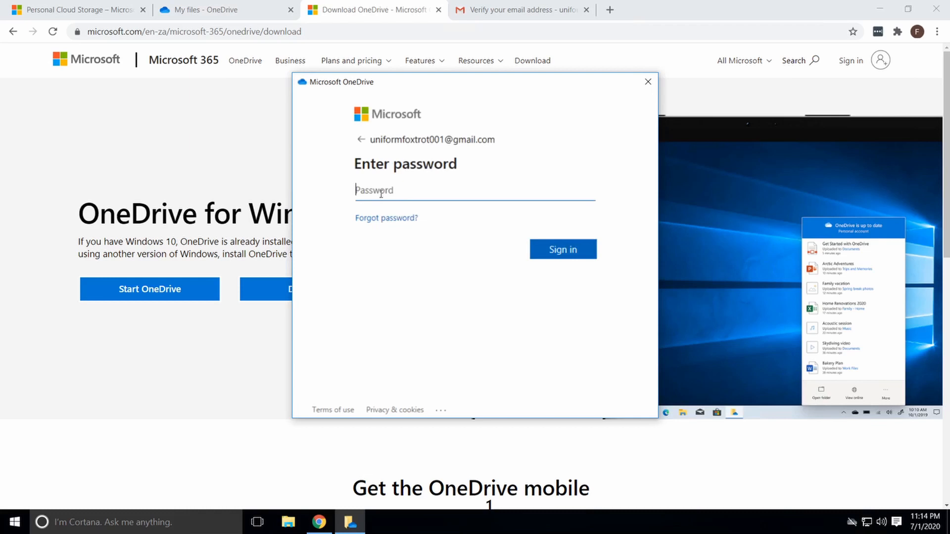
key("ctrl+v")
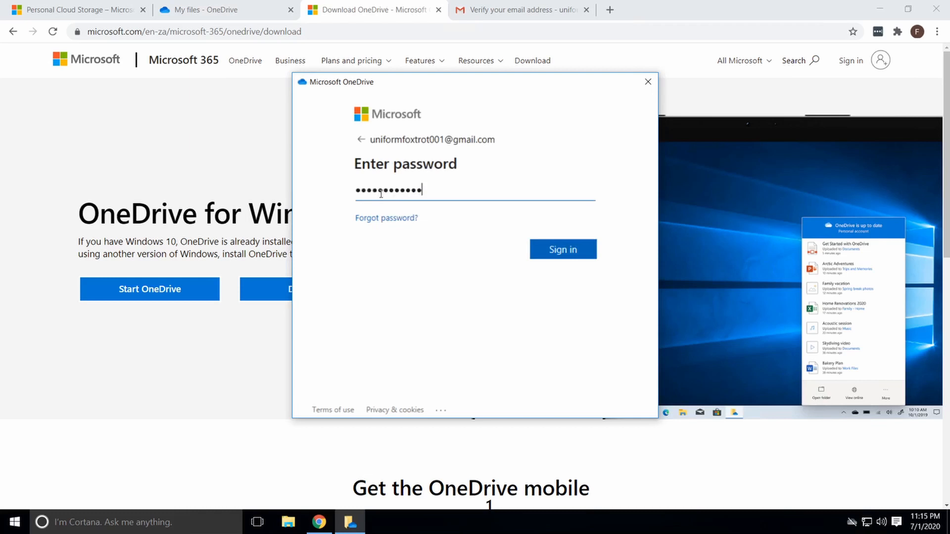
left_click(564, 251)
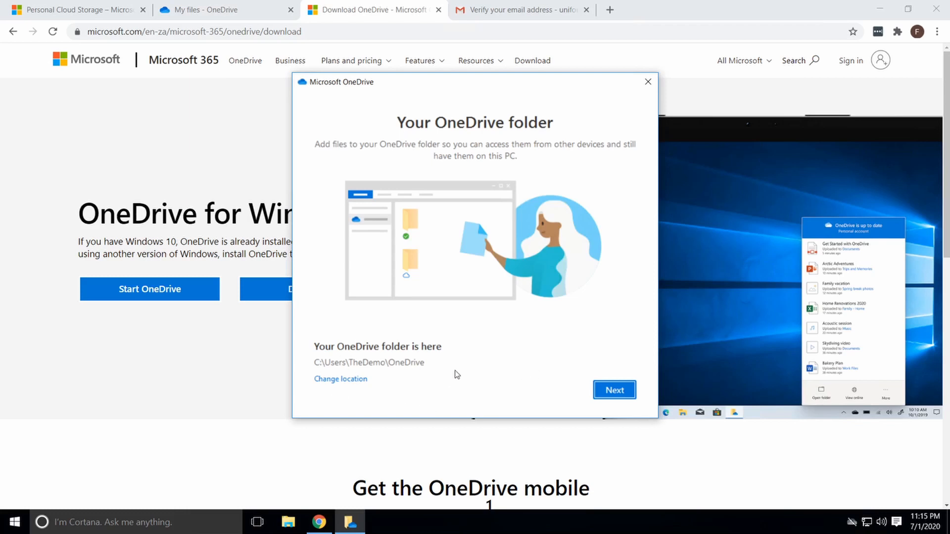
- Set OneDrive to sync all files and folders to its default location and back up the Desktop, Documents and Pictures folders
left_click(624, 390)
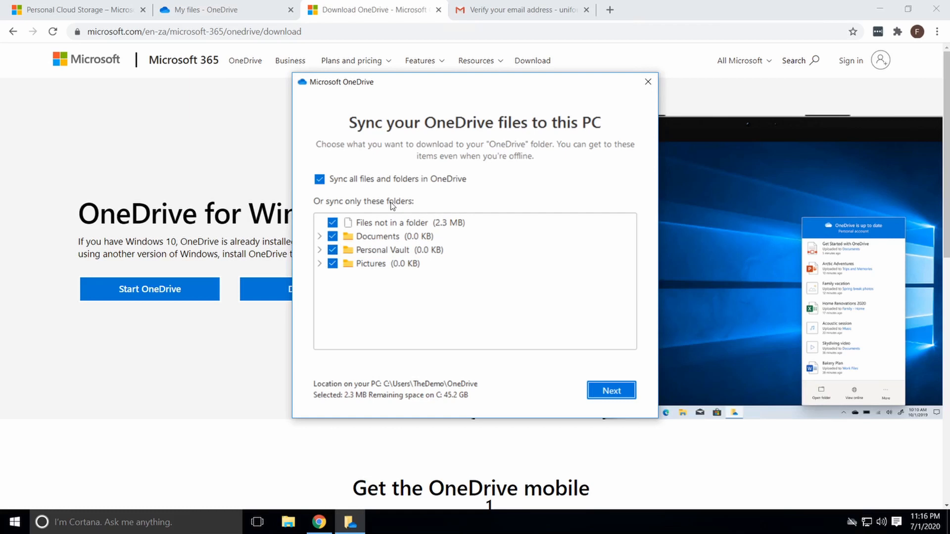
left_click(211, 14)
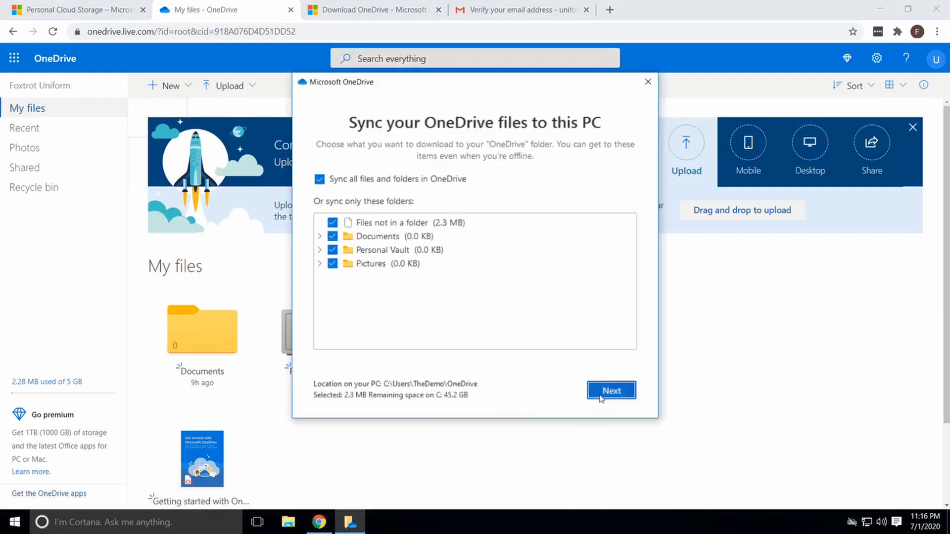
left_click(602, 391)
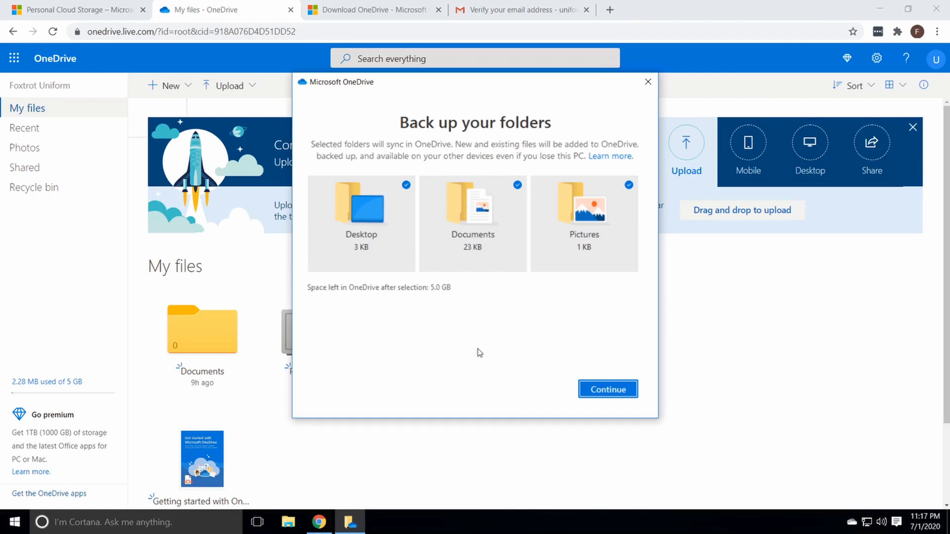
left_click(601, 394)
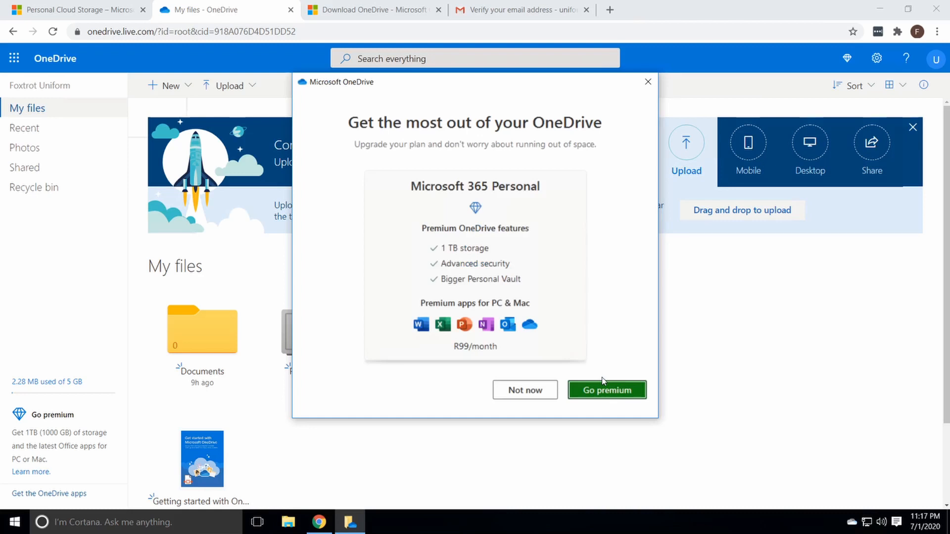
- Decline the Microsoft 365 Personal upgrade and finish the OneDrive introduction without getting the mobile app, opening the OneDrive folder
left_click(518, 390)
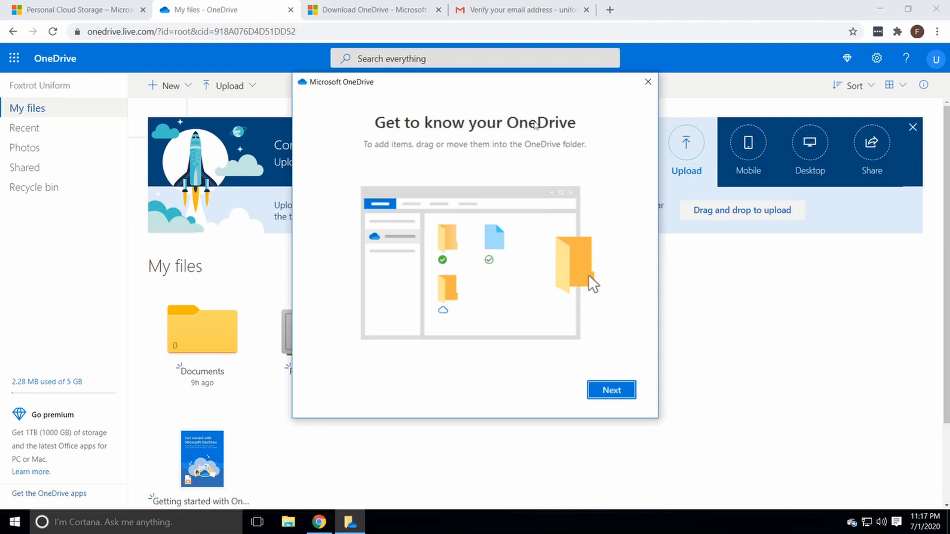
left_click(611, 390)
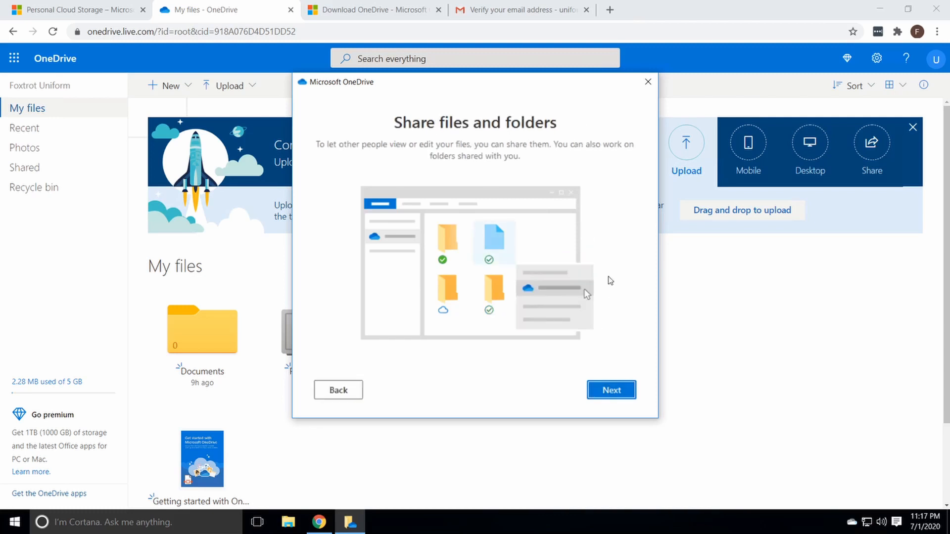
left_click(611, 389)
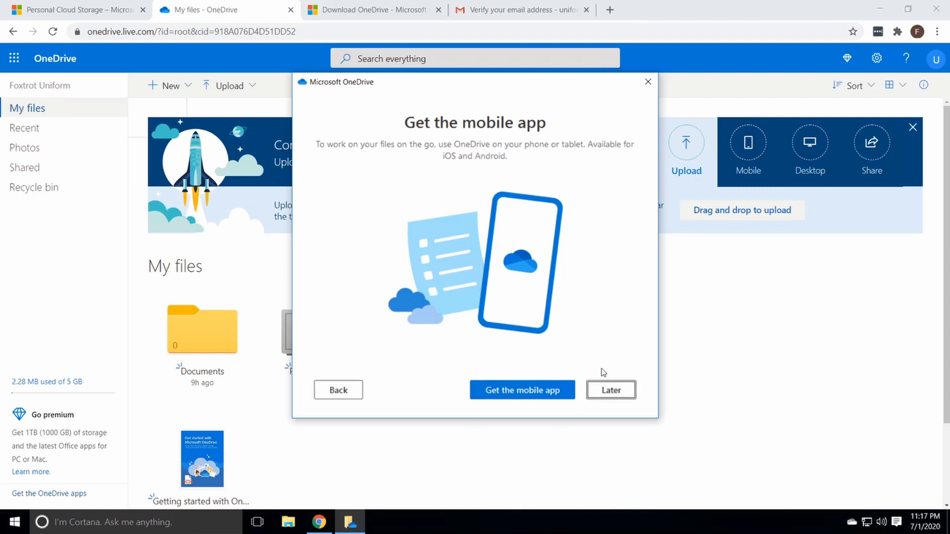
left_click(610, 392)
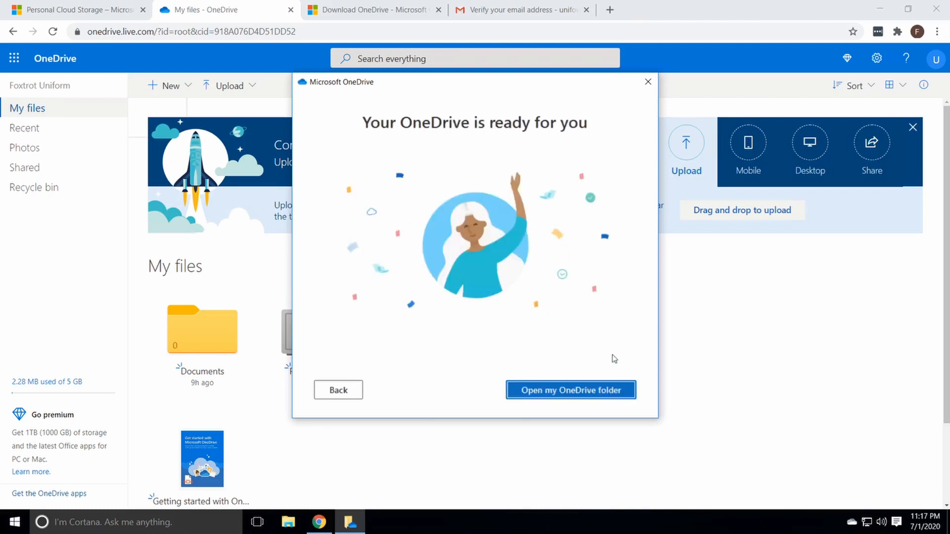
left_click(588, 392)
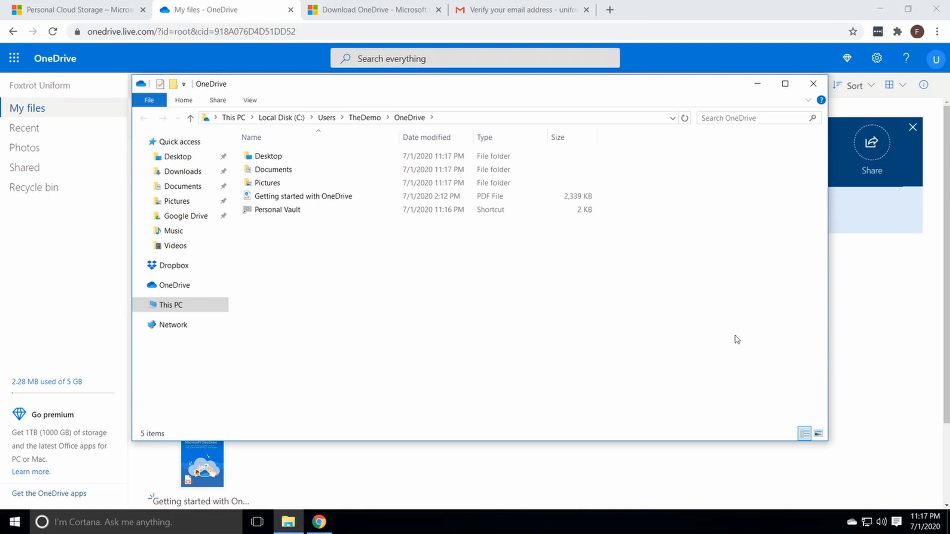
- Open the OneDrive desktop app's settings and view which folders sync to this PC, leaving the selection unchanged
left_click(851, 525)
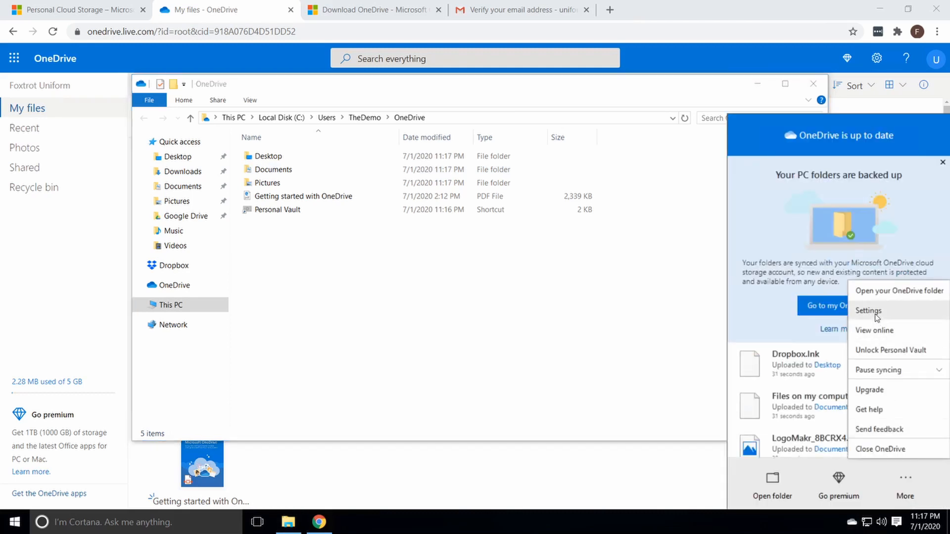
left_click(871, 311)
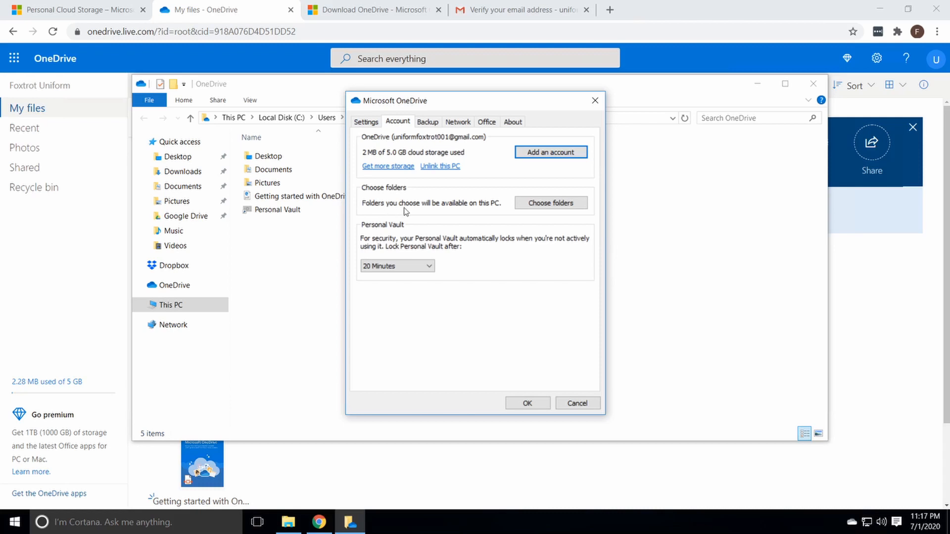
left_click(538, 210)
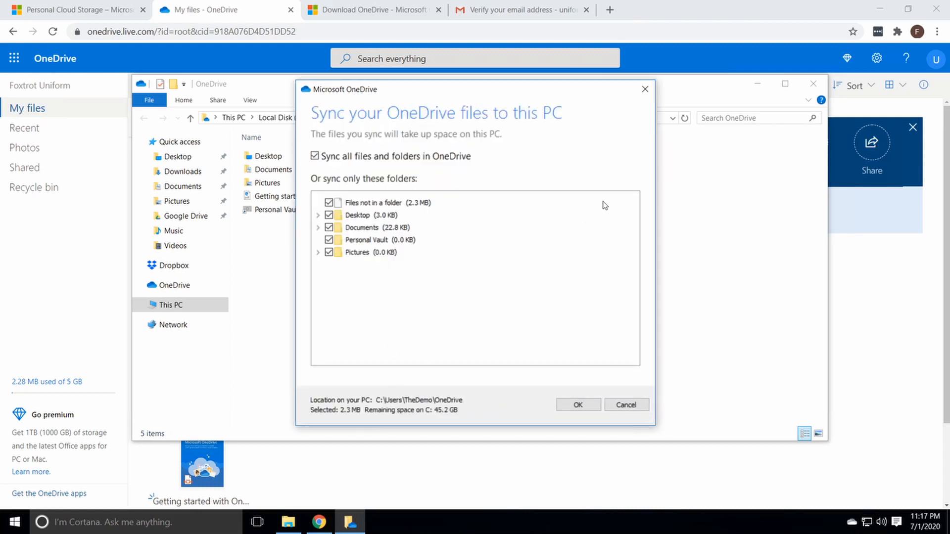
left_click(645, 89)
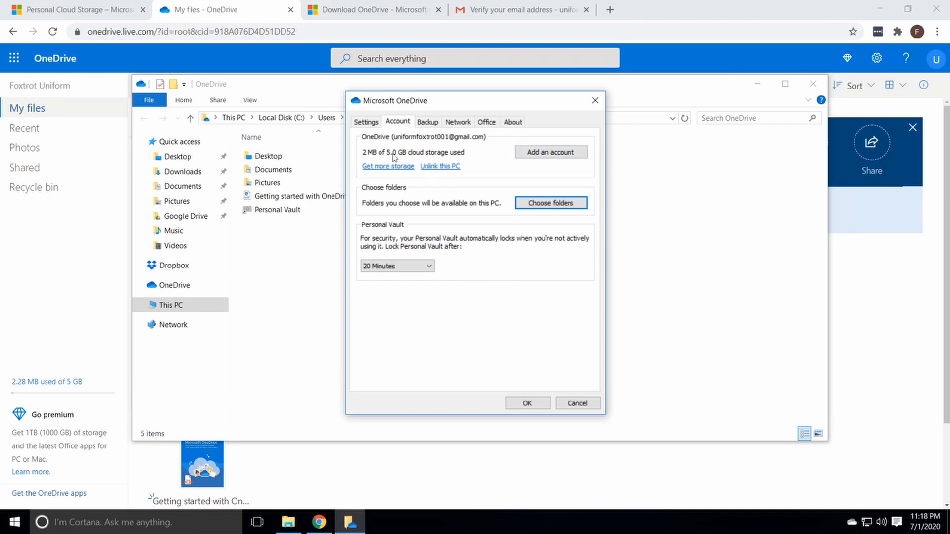
- Examine the OneDrive backup settings and the backup management for the Desktop, Documents and Pictures folders
left_click(428, 124)
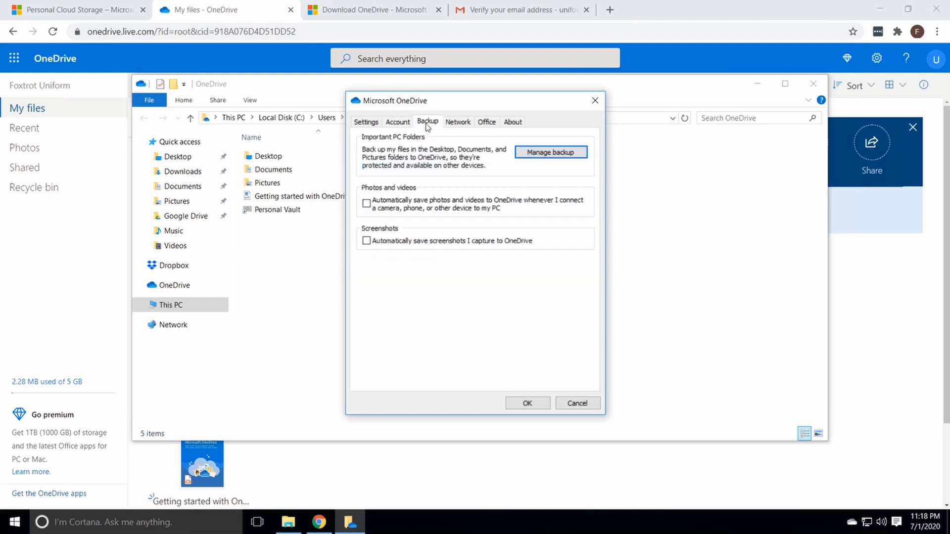
left_click(547, 155)
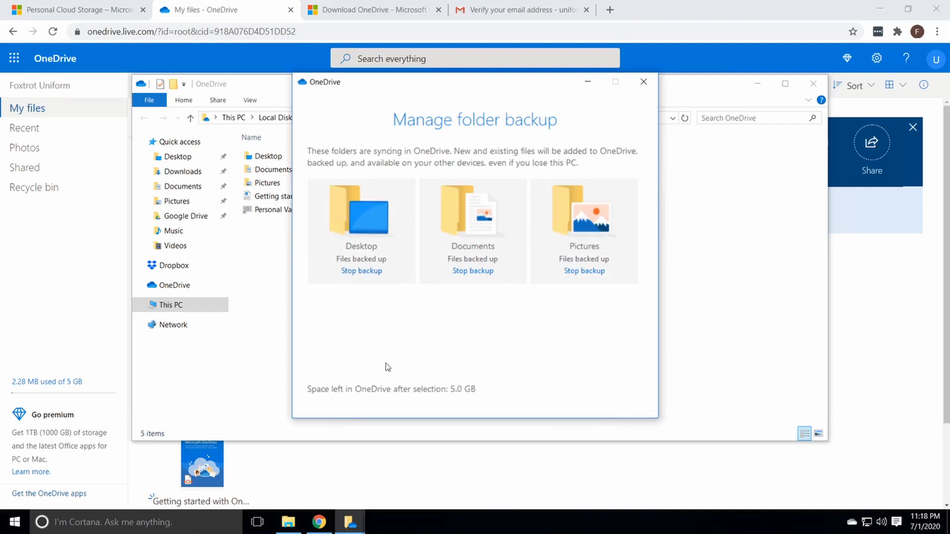
left_click(643, 82)
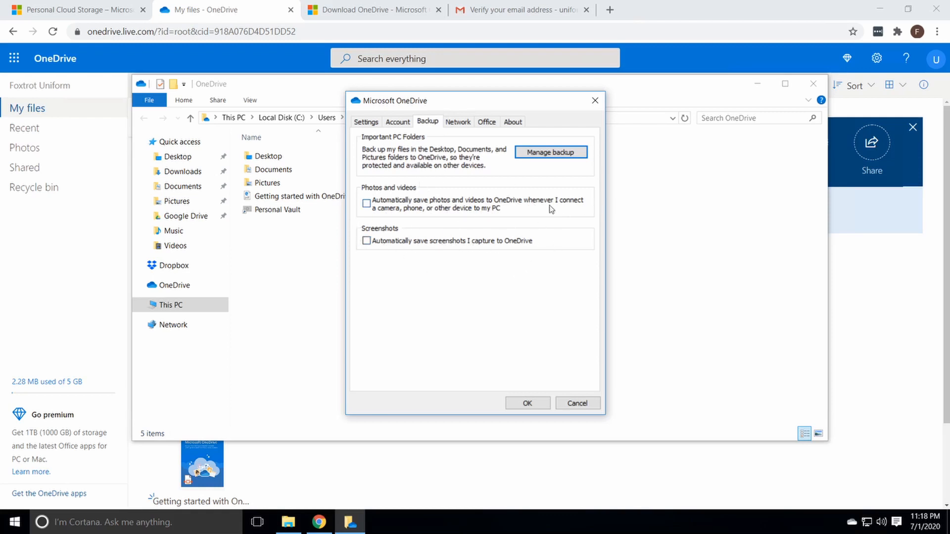
- Check the upload and download rate settings and disable using Office applications to sync opened Office files
left_click(458, 123)
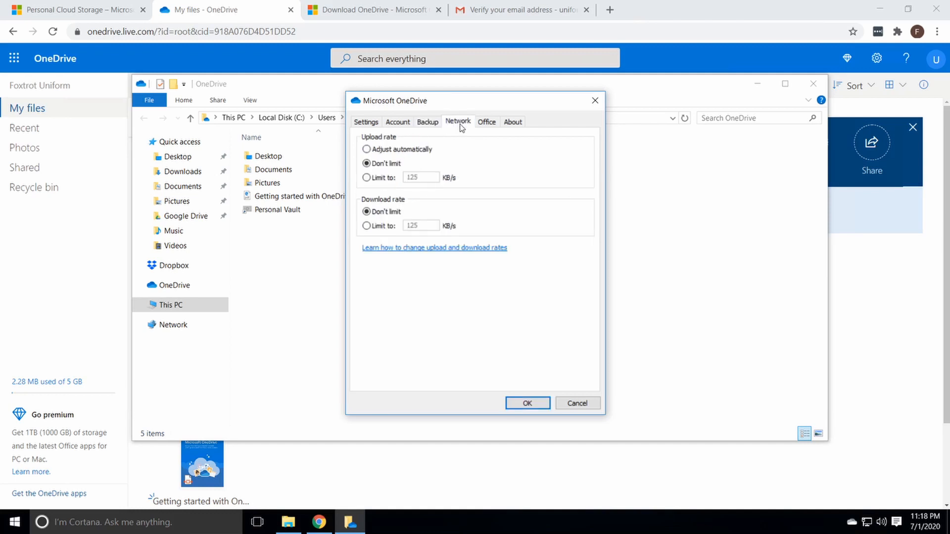
left_click(485, 122)
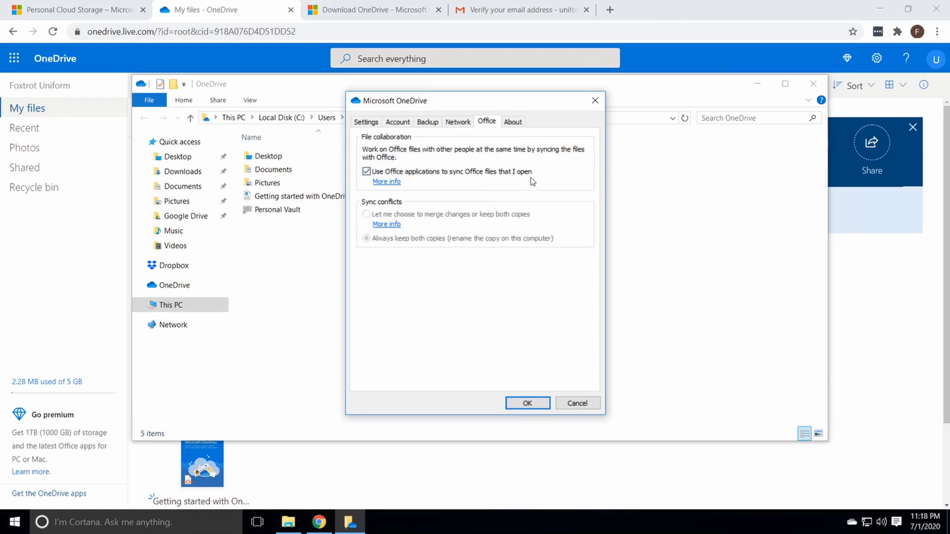
left_click(366, 172)
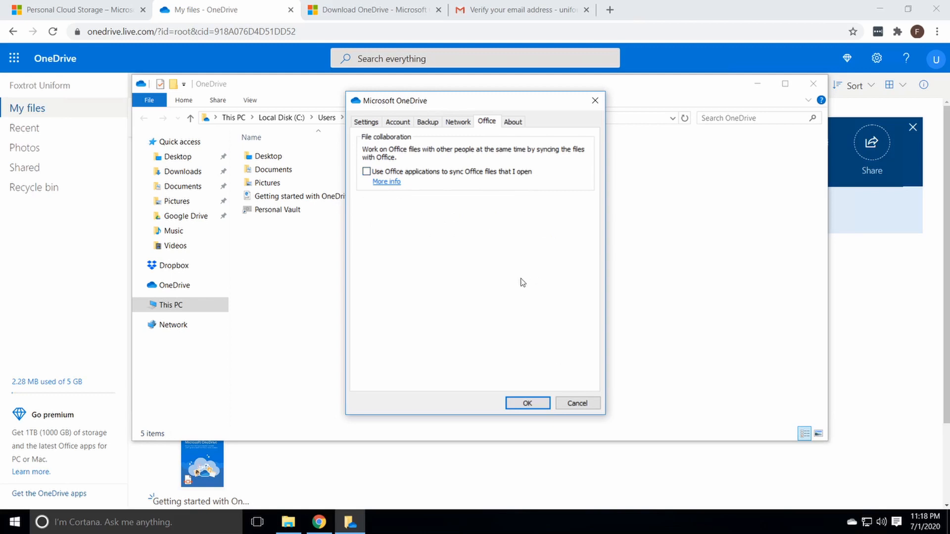
- Review OneDrive's general and notification settings, and return to the account settings
left_click(366, 124)
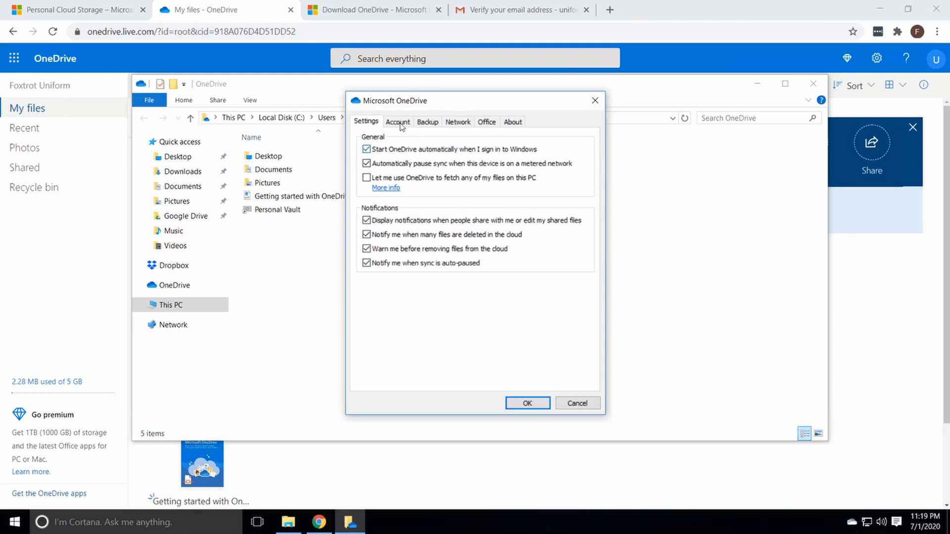
left_click(398, 122)
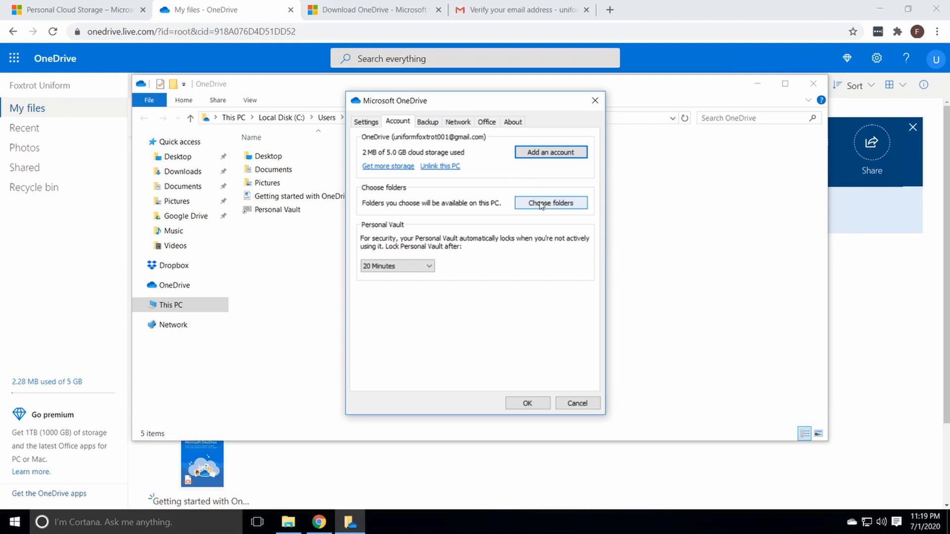
- Revisit the OneDrive backup settings and check the folder backup status of Desktop, Documents and Pictures without changing it
left_click(429, 122)
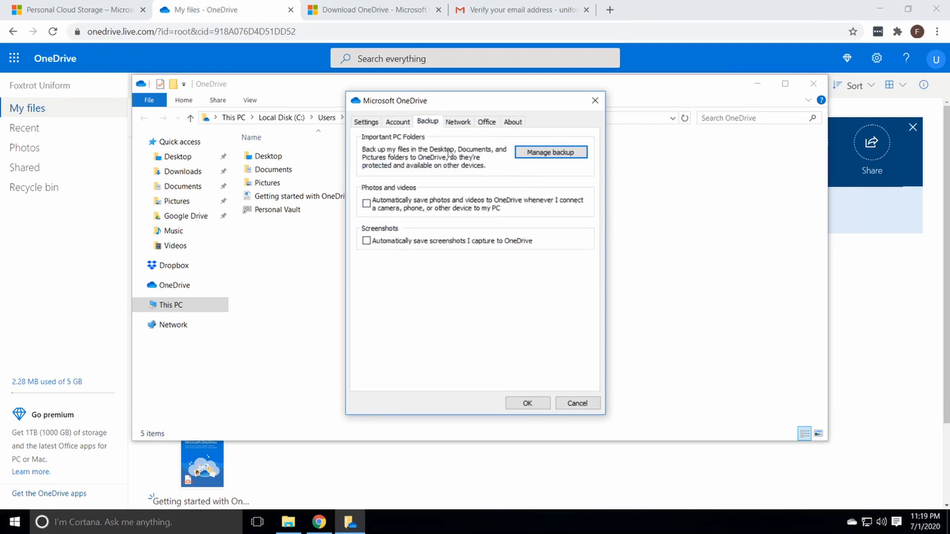
left_click(561, 153)
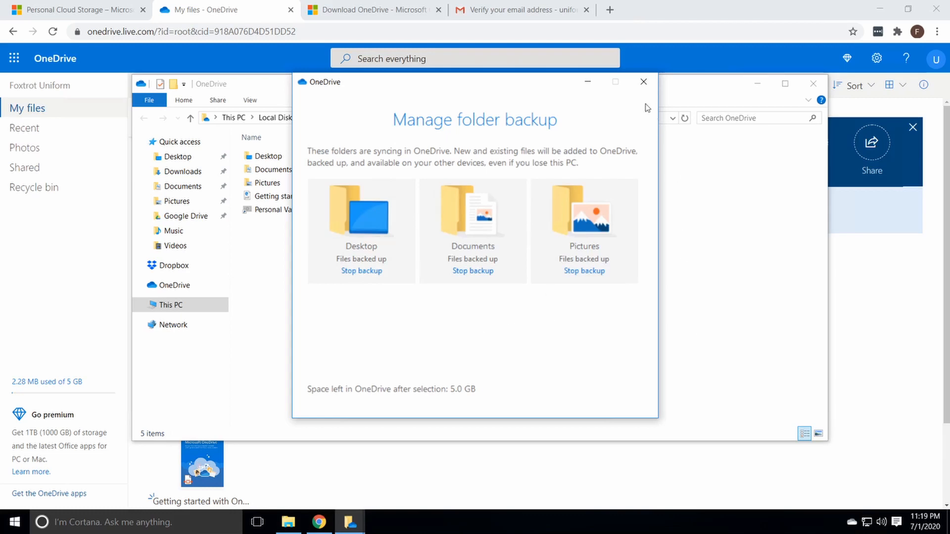
left_click(643, 82)
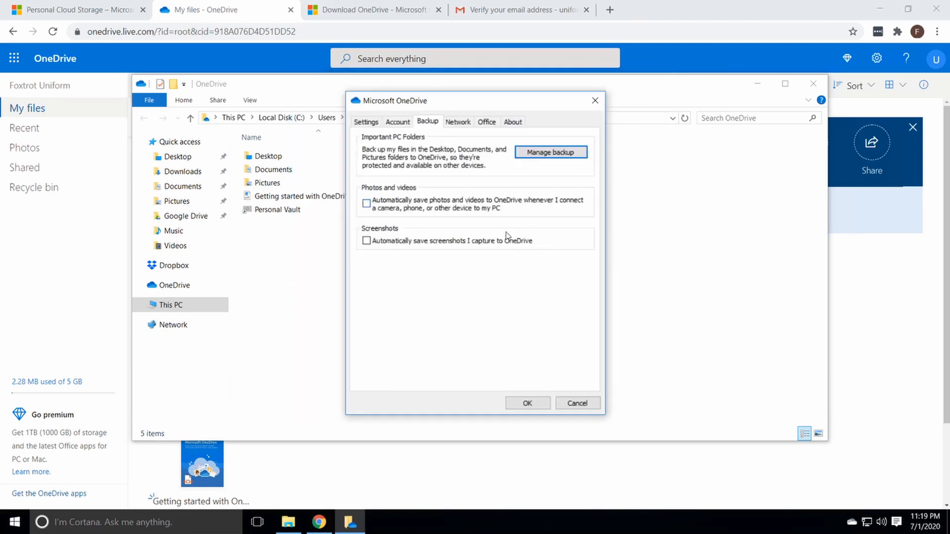
- Look through the network, Office, About and backup settings once more, and save and close the OneDrive settings
left_click(463, 124)
left_click(480, 124)
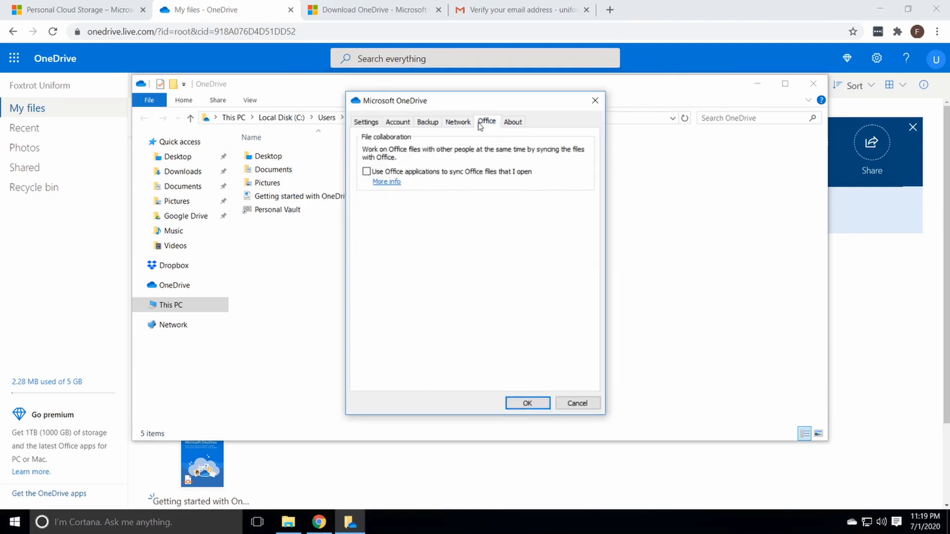
left_click(509, 124)
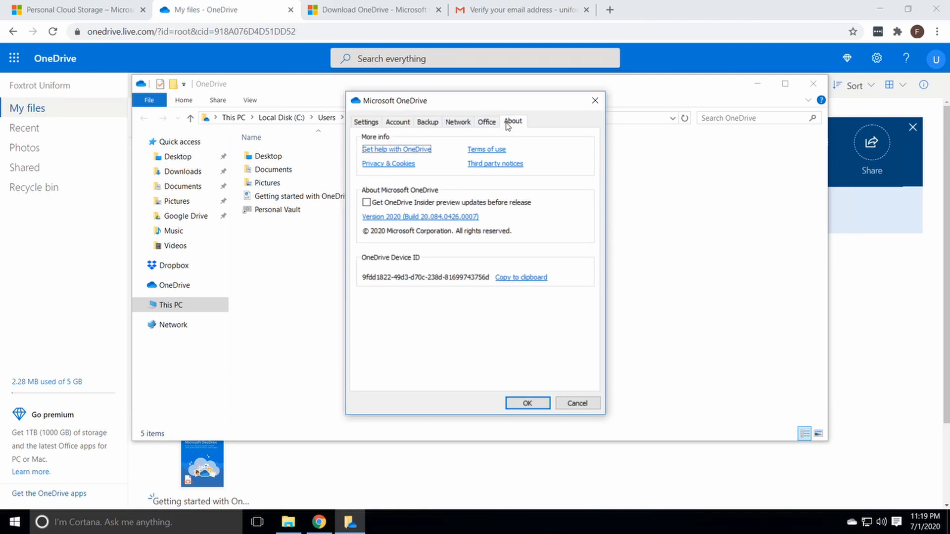
left_click(480, 128)
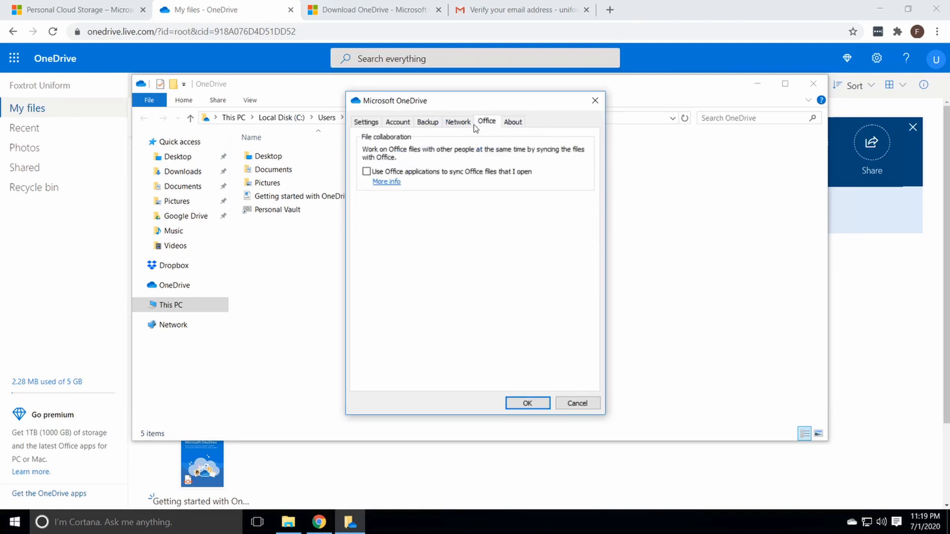
left_click(463, 127)
left_click(429, 123)
left_click(524, 403)
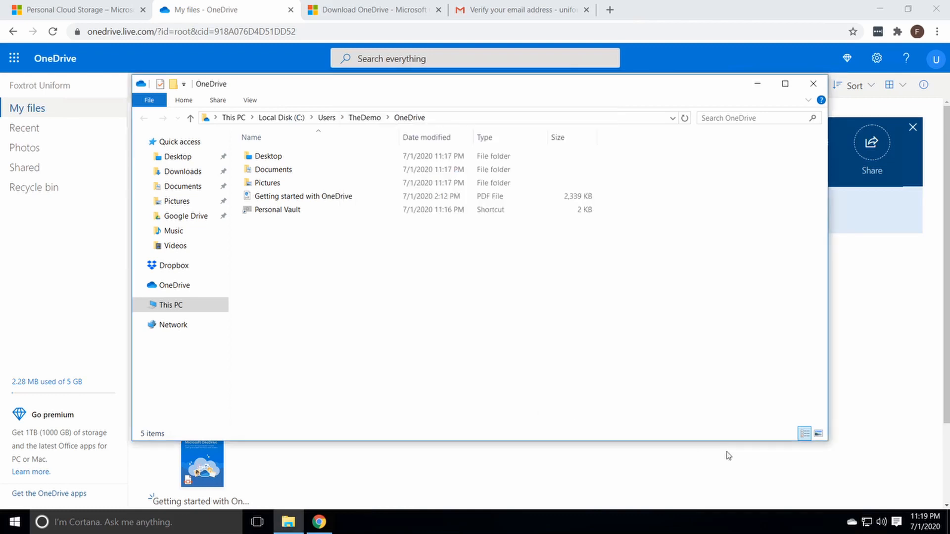
- View OneDrive's sync status and its additional options, and open the OneDrive folder in File Explorer to view its contents
right_click(852, 523)
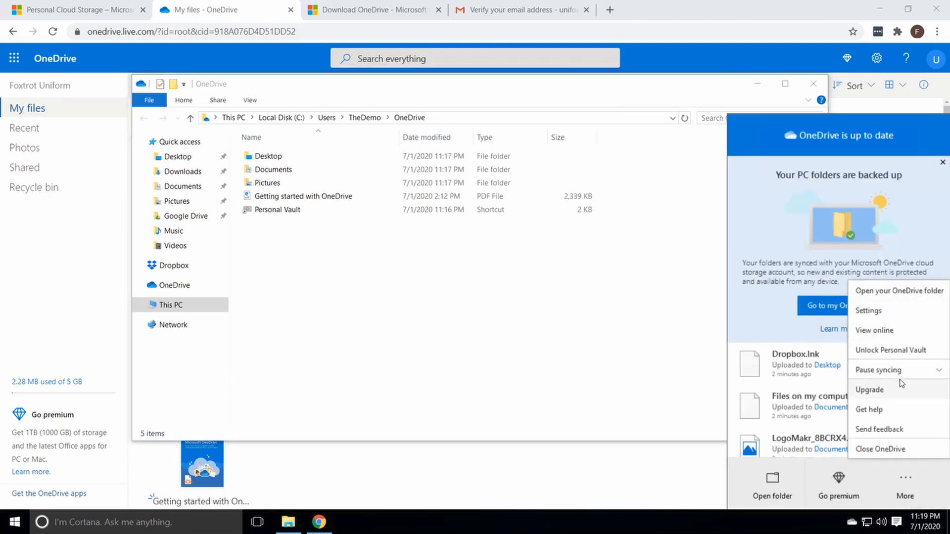
left_click(512, 296)
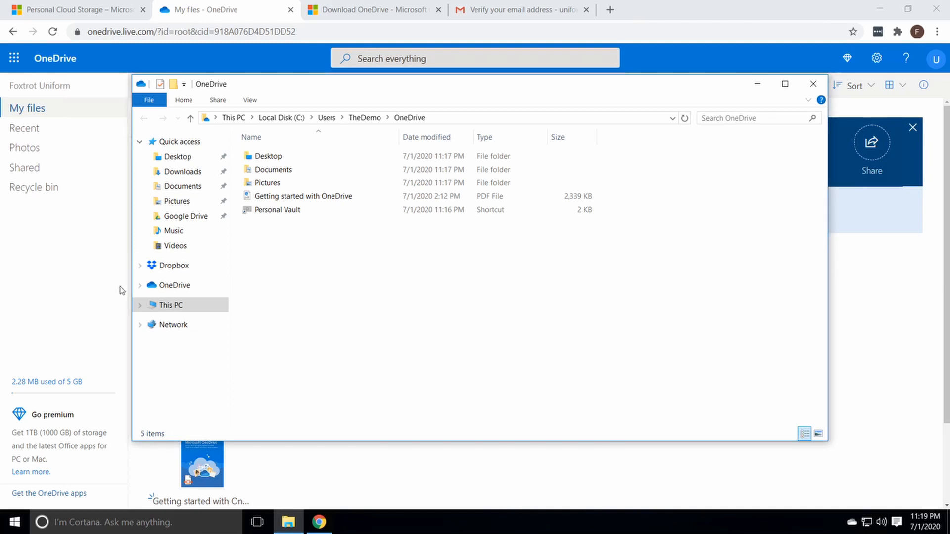
left_click(168, 287)
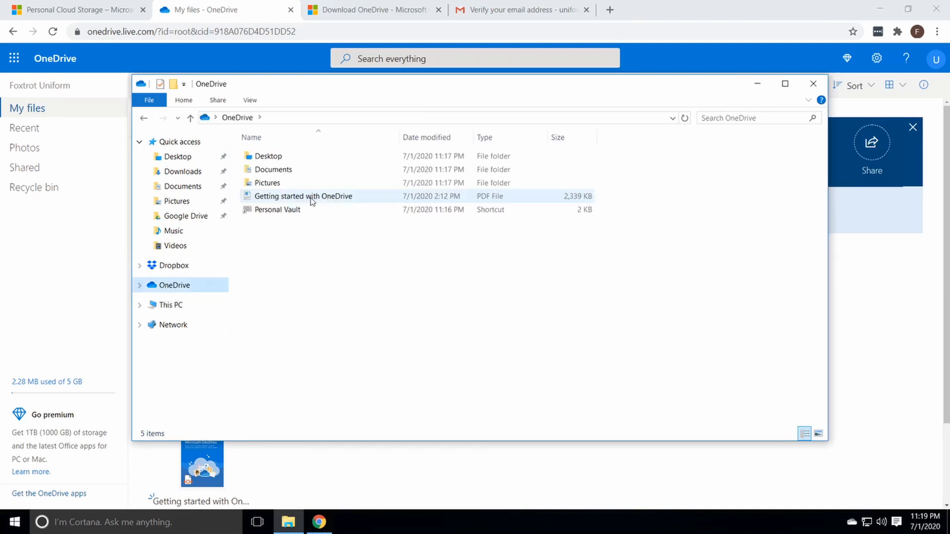
mouse_move(282, 172)
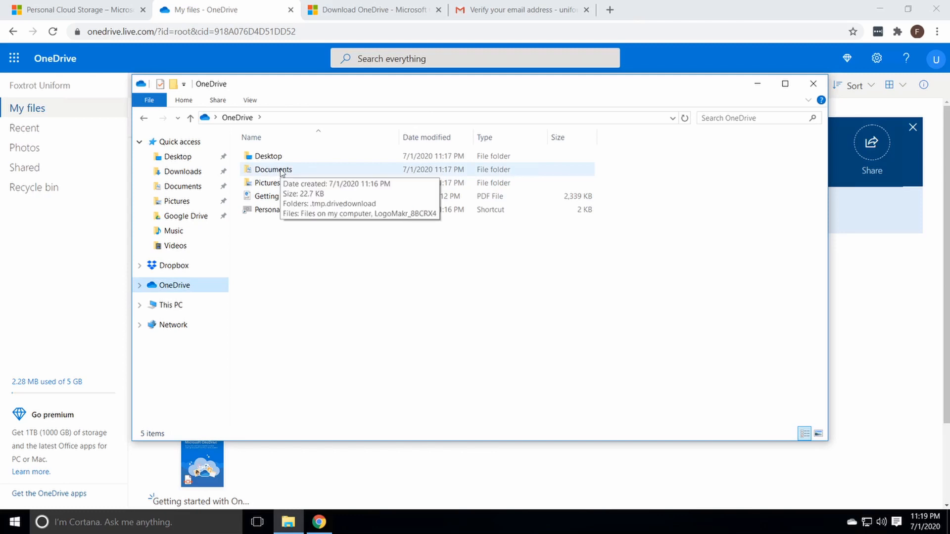